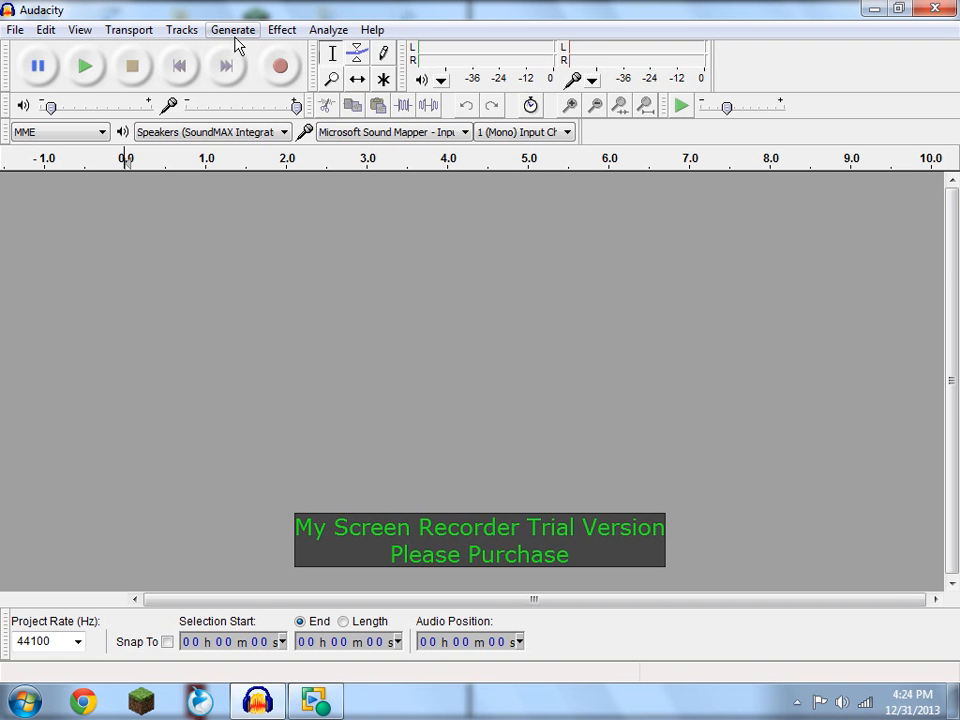
Start generating a Frequency Sweep and set its time constant to 0.8.
left_click(237, 38)
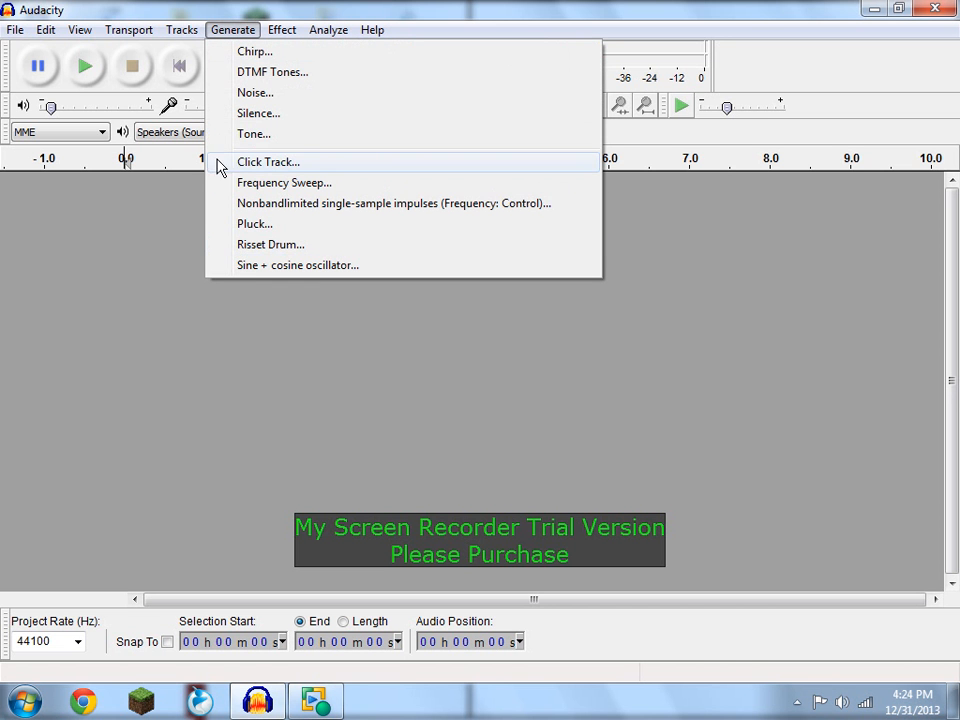
left_click(375, 185)
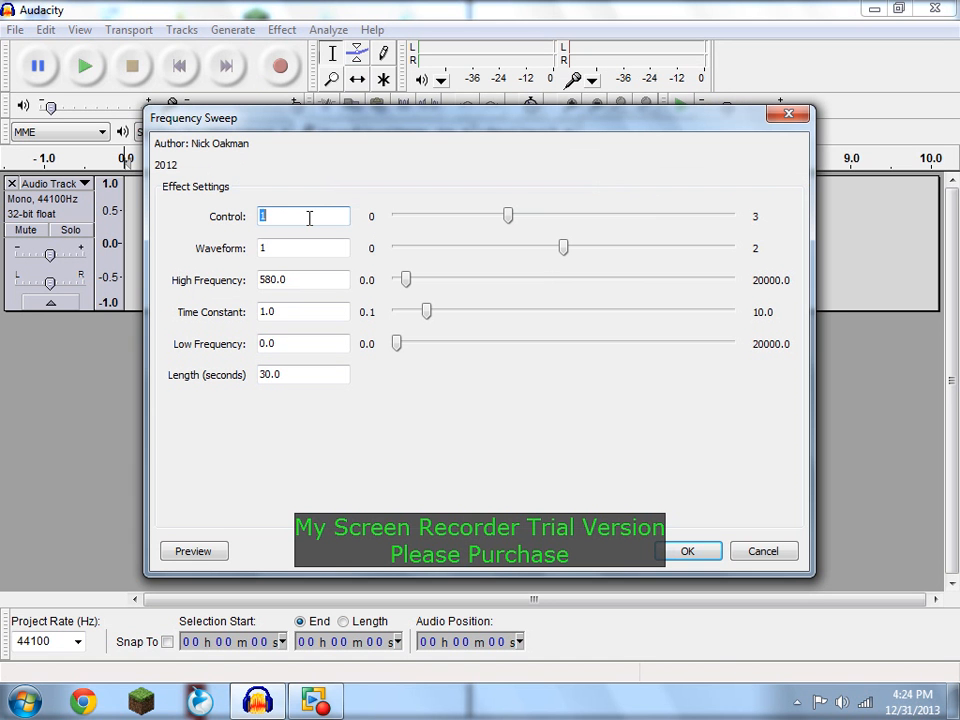
left_click(308, 252)
left_click(317, 279)
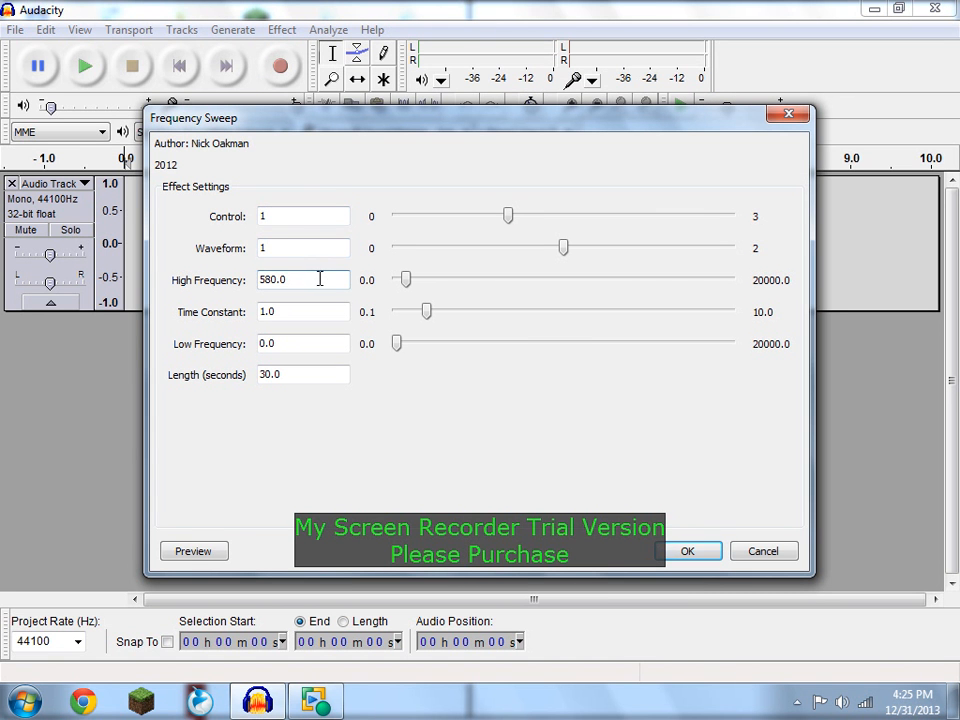
left_click(313, 315)
key("BackSpace")
key("BackSpace")
key("BackSpace")
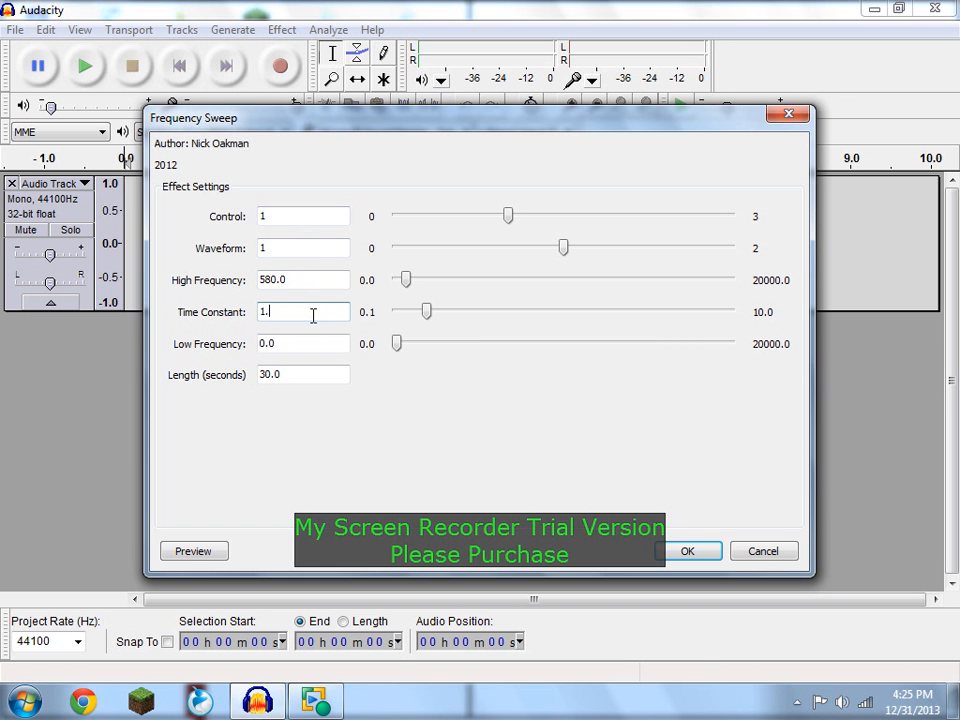
type("0.8")
left_click(298, 343)
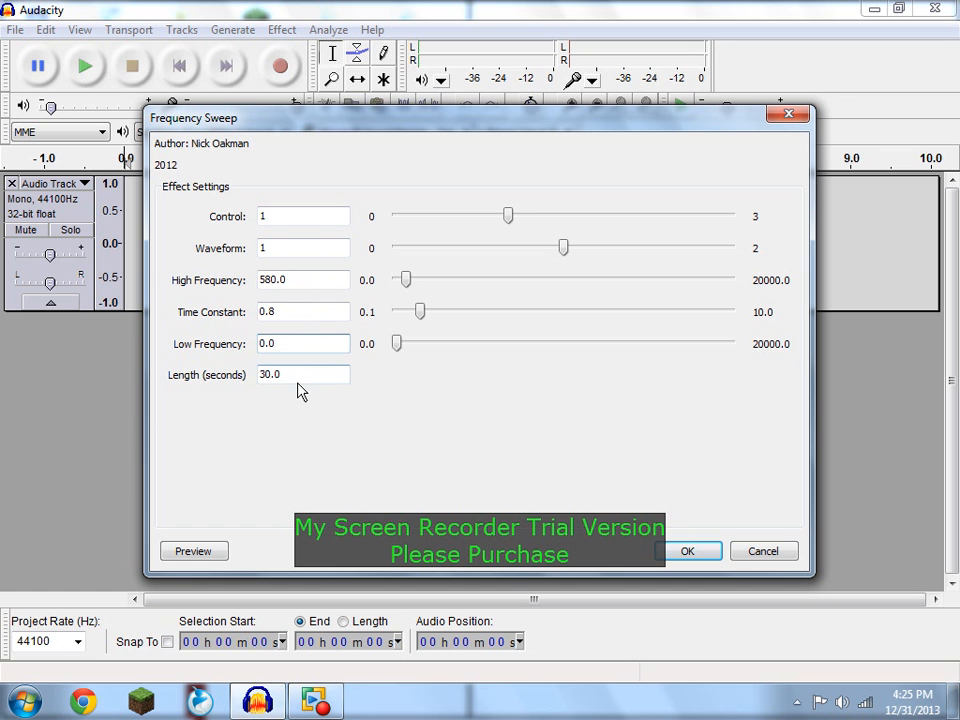
Set the sweep length to 8.77 seconds, then generate it and play back part of the result.
left_click(300, 379)
key("BackSpace")
key("BackSpace")
key("BackSpace")
key("BackSpace")
type("9")
key("BackSpace")
type("8.75")
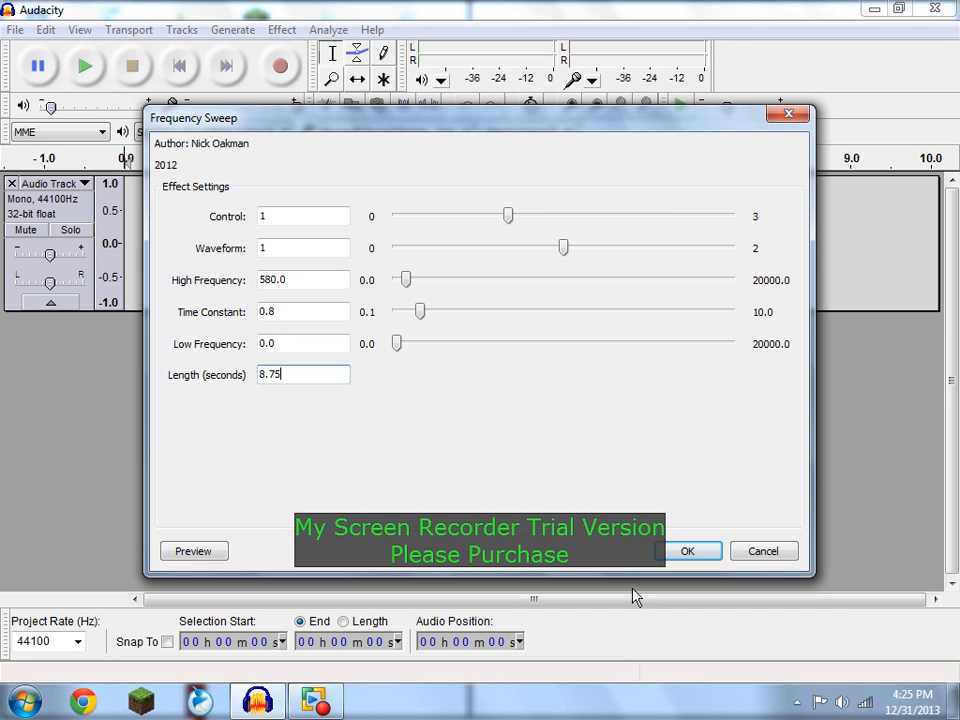
key("BackSpace")
type("7")
left_click(681, 556)
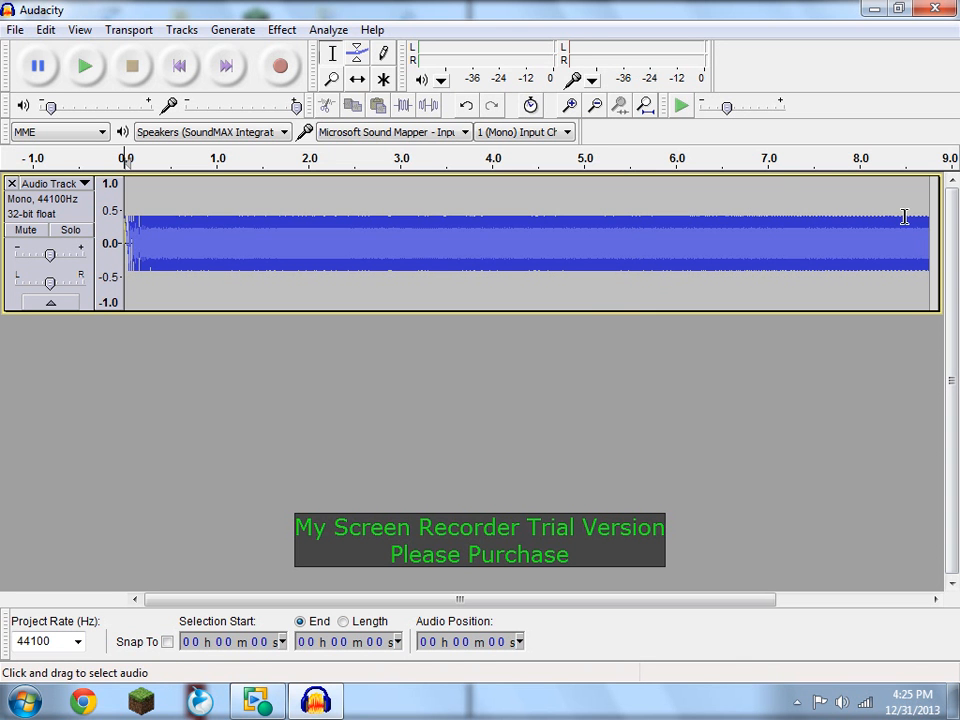
left_click(99, 76)
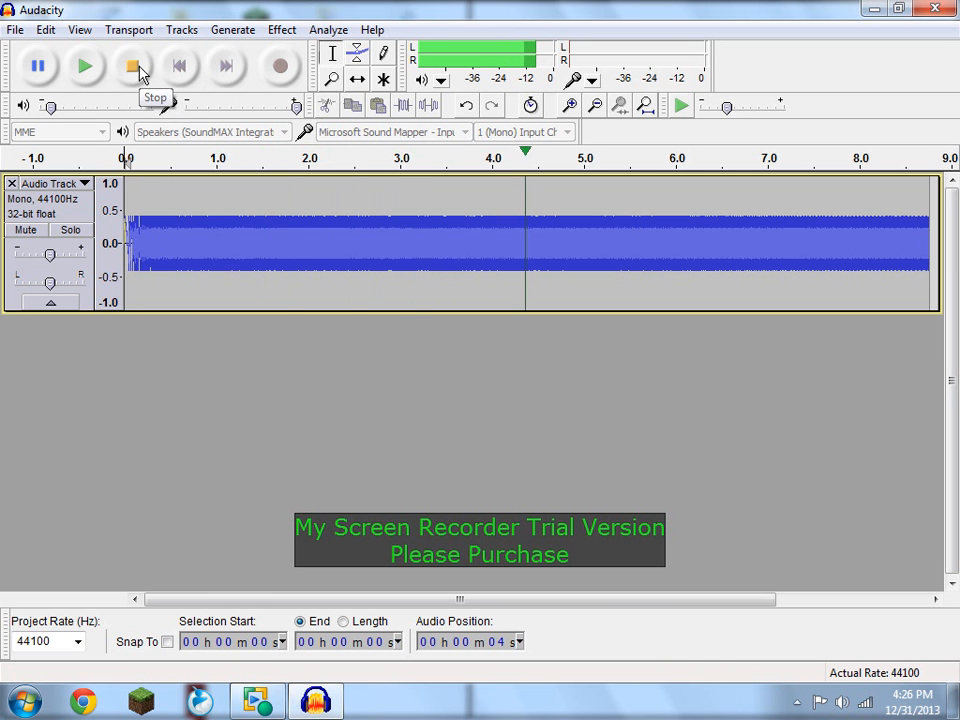
left_click(139, 73)
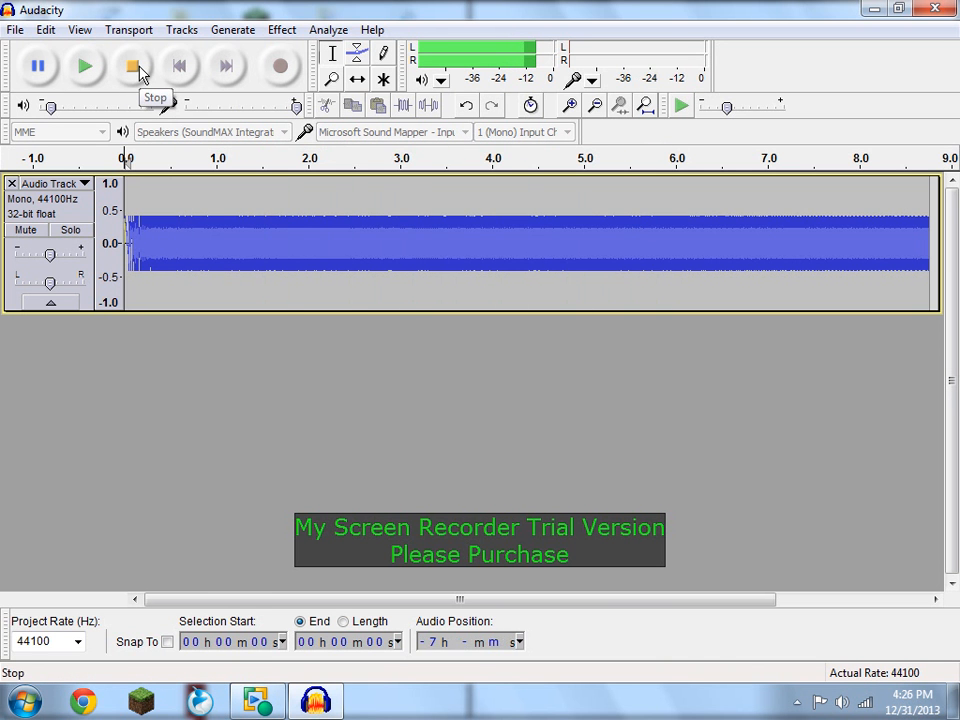
Add a second mono audio track and place the cursor at the end of the first track's sweep.
left_click(190, 32)
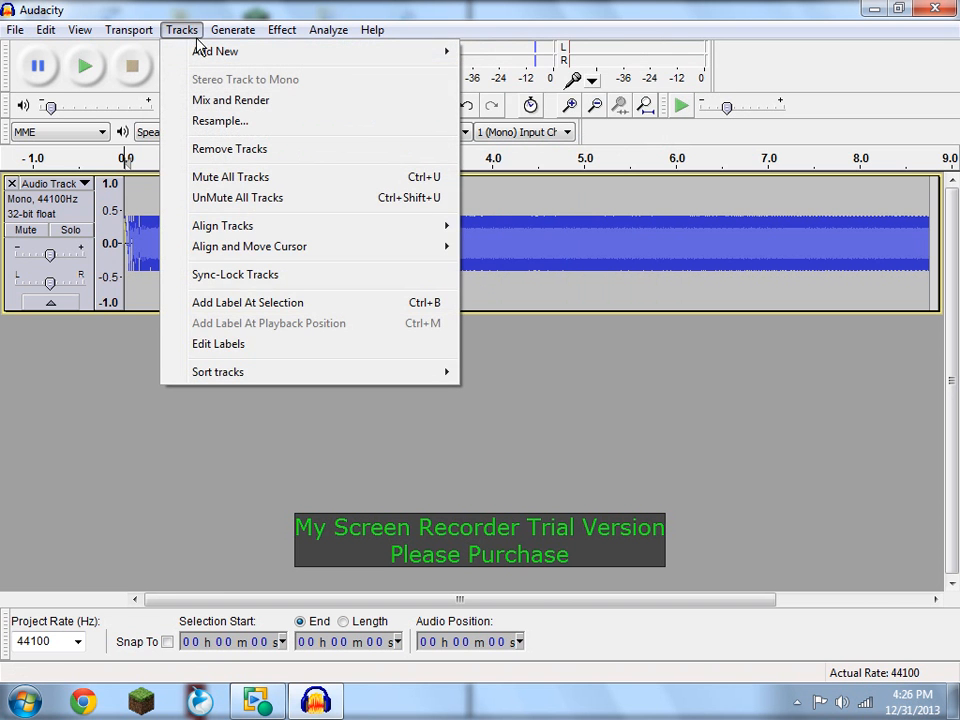
mouse_move(430, 48)
left_click(536, 49)
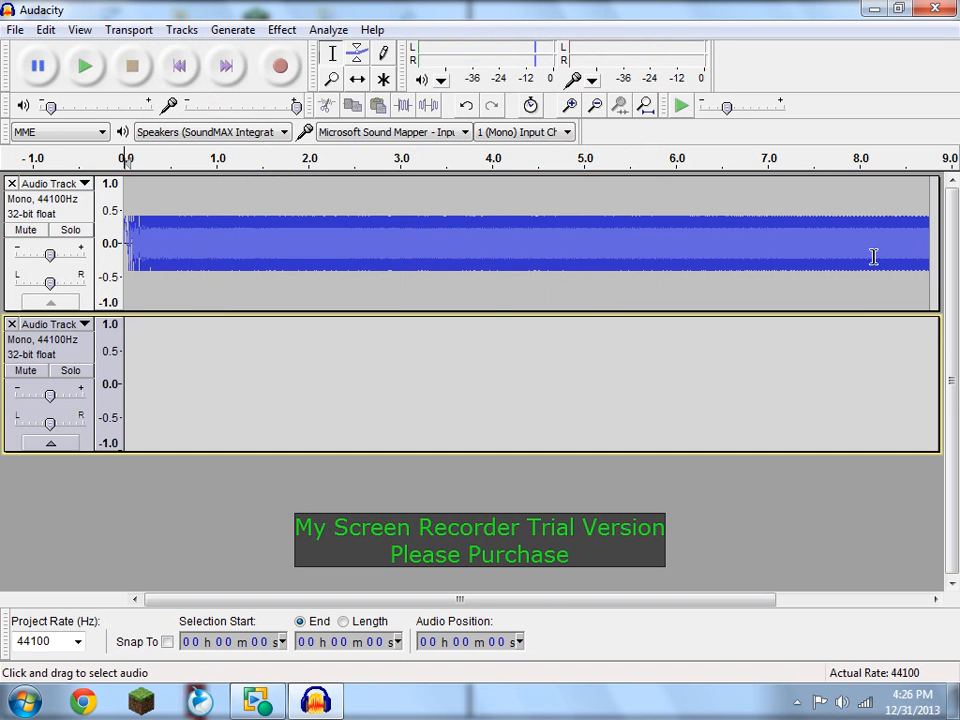
left_click(931, 330)
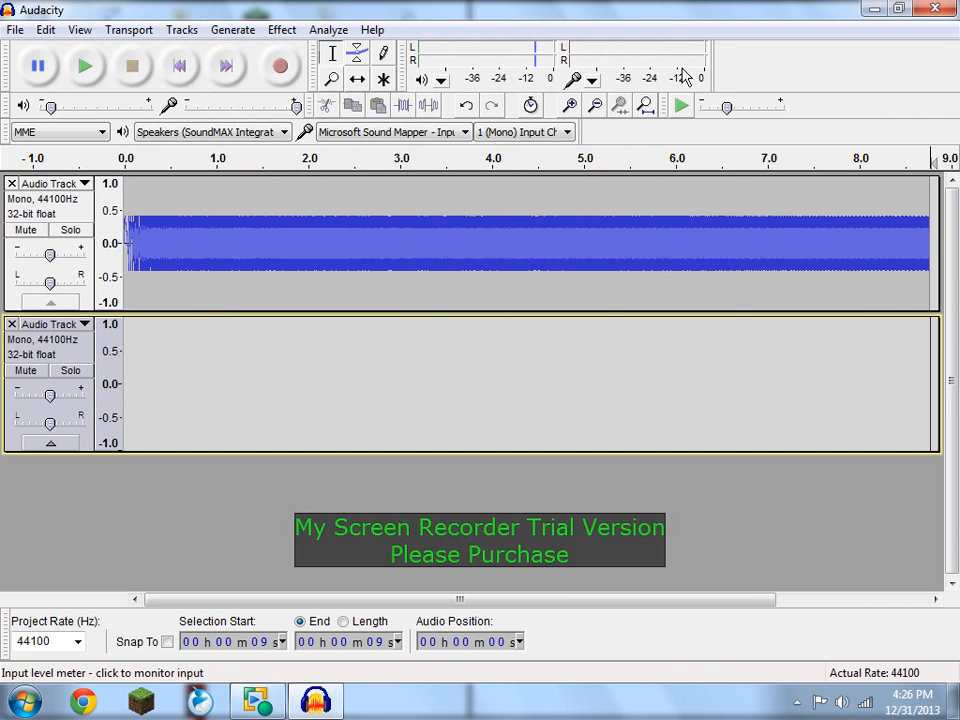
left_click(571, 106)
left_click(571, 106)
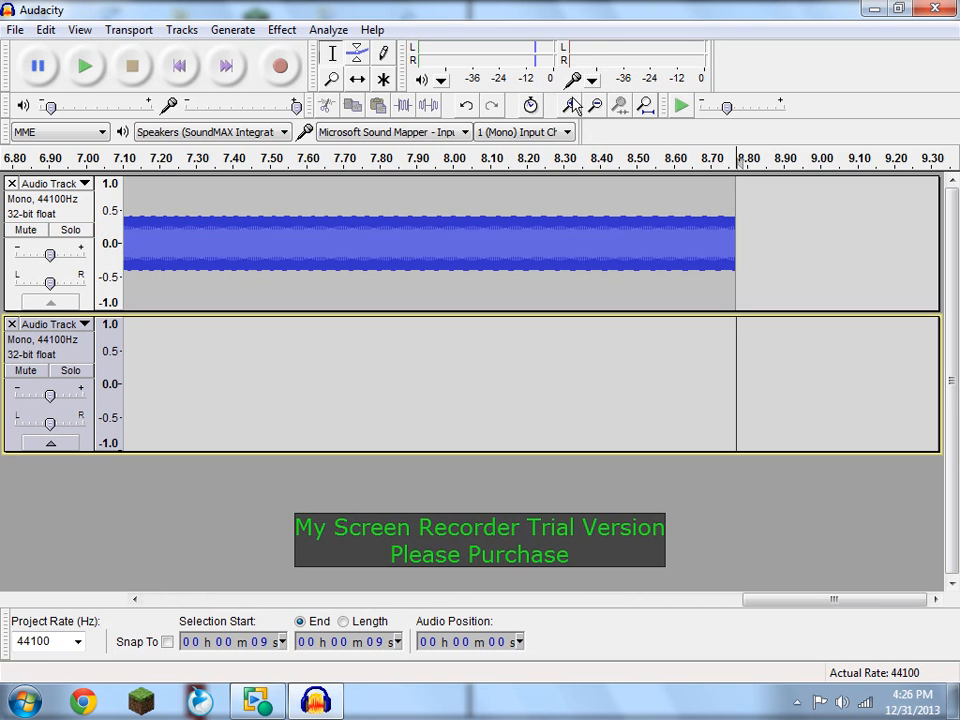
left_click(573, 104)
left_click(573, 104)
Start a second Frequency Sweep with the control set to 2 and the time constant set to 0.8.
left_click(240, 29)
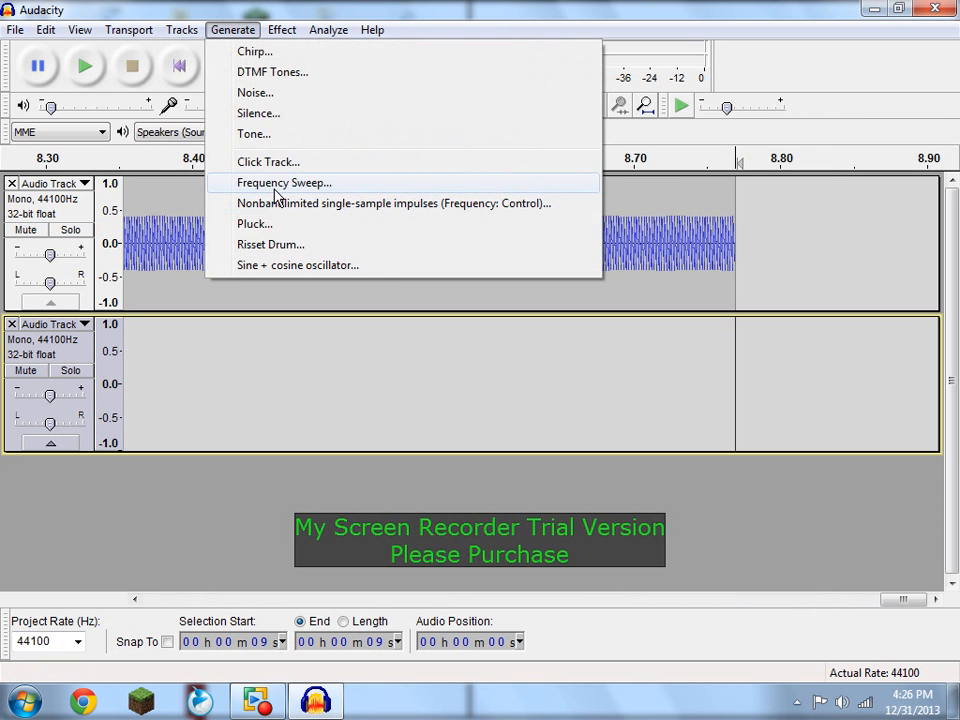
left_click(272, 185)
left_click_drag(513, 215, 652, 320)
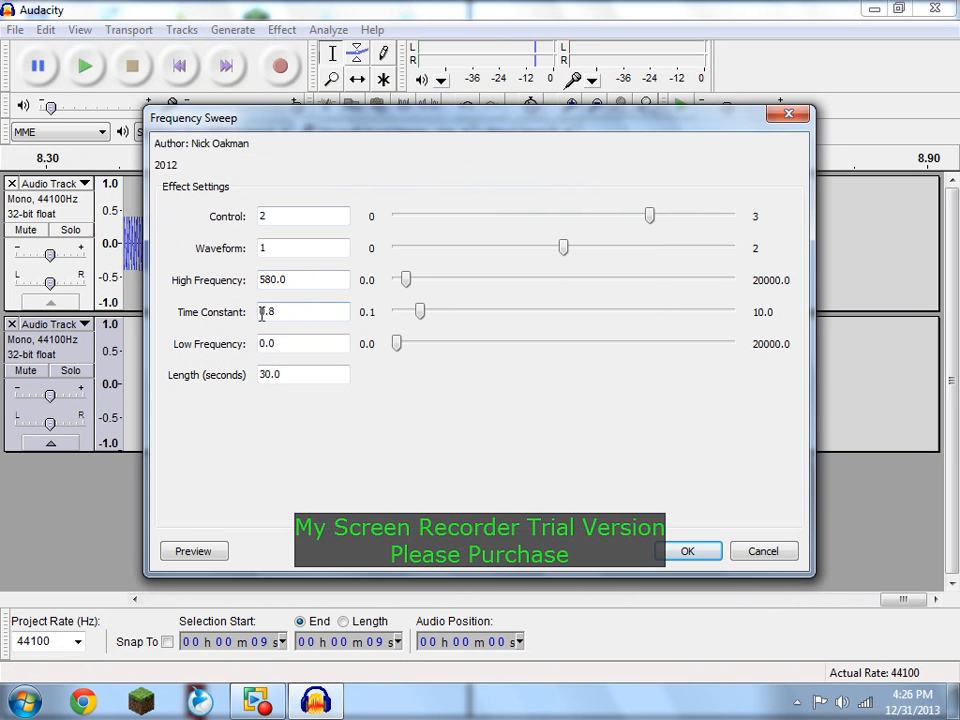
double_click(315, 304)
type("0.5")
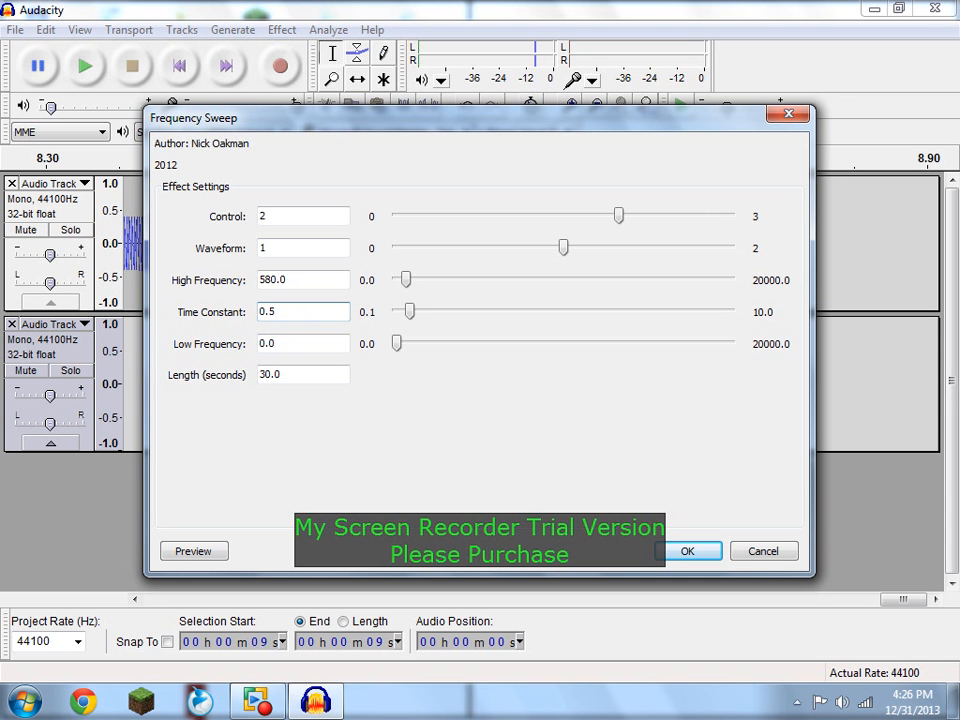
key("BackSpace")
type("8")
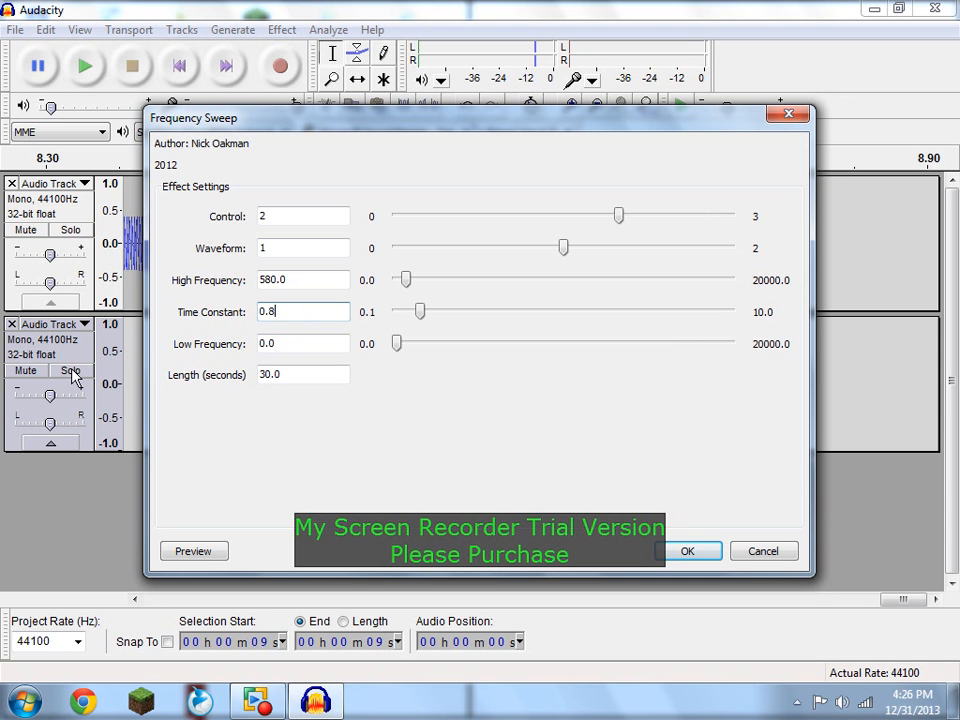
Set the second sweep's length to 29 seconds and generate it on the new track.
double_click(263, 376)
key("BackSpace")
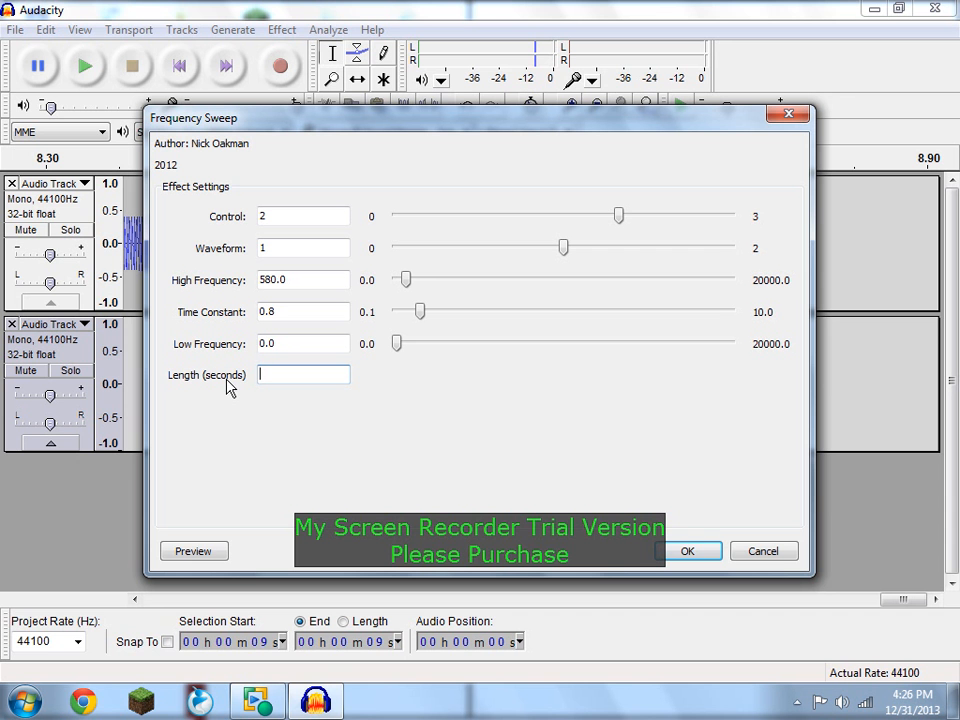
type("30")
key("BackSpace")
key("BackSpace")
type("29")
left_click(696, 553)
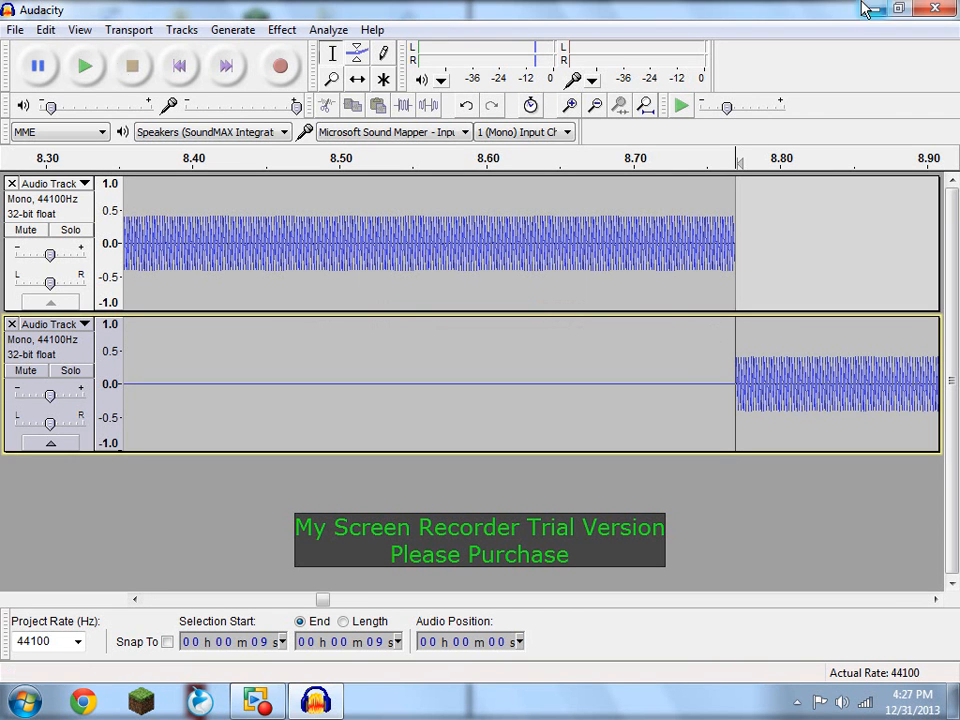
Play the second sweep from its start and view both tracks over their full length.
left_click(84, 65)
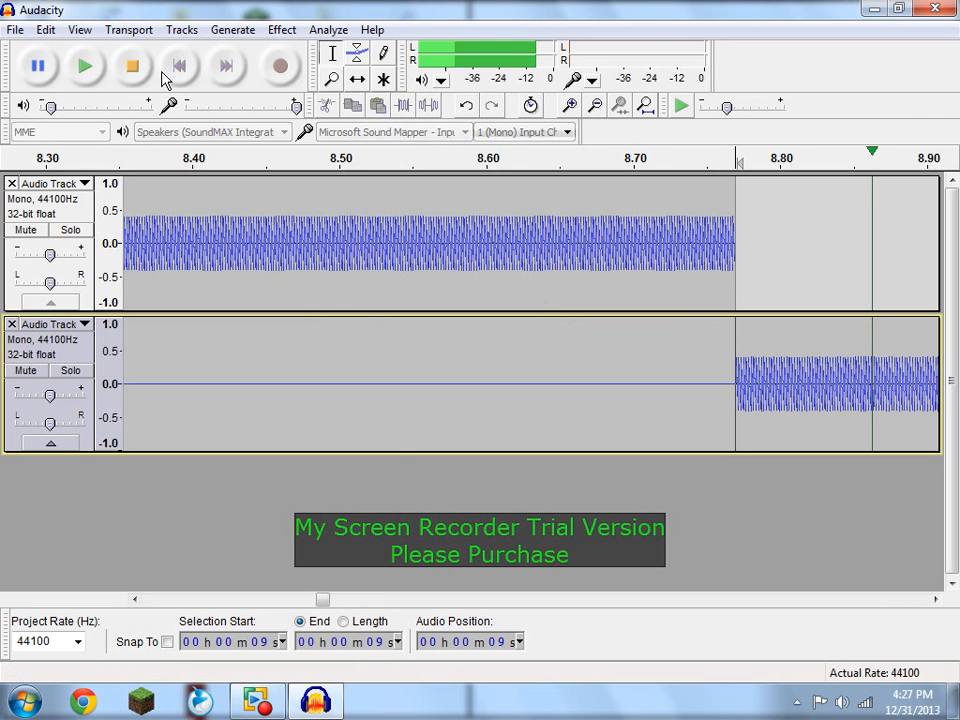
left_click(593, 105)
left_click(593, 105)
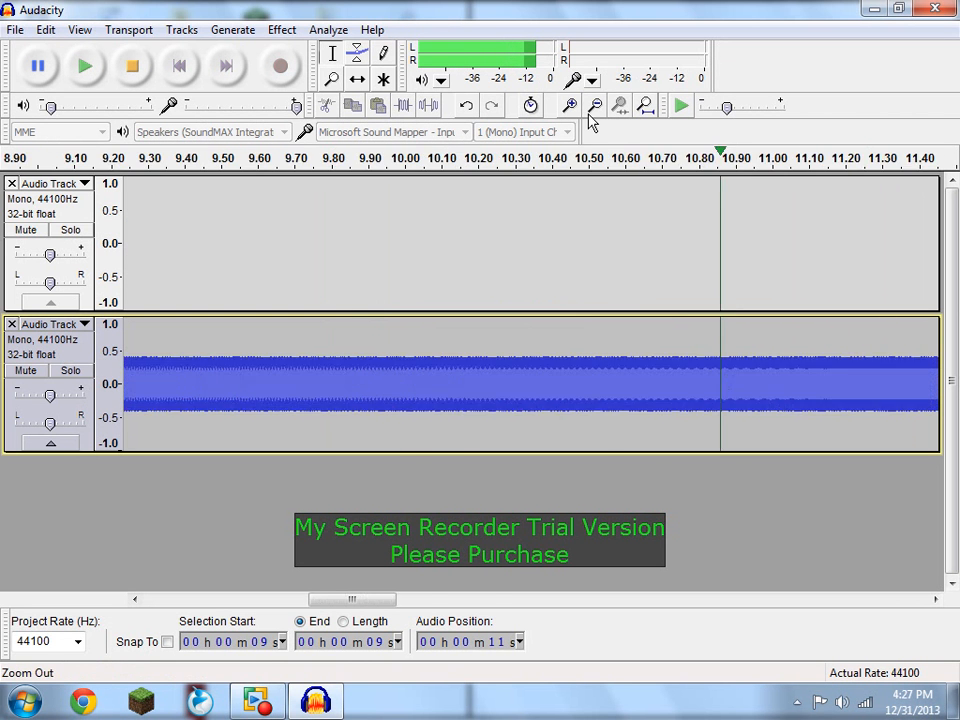
left_click(593, 105)
left_click(593, 105)
left_click(593, 105)
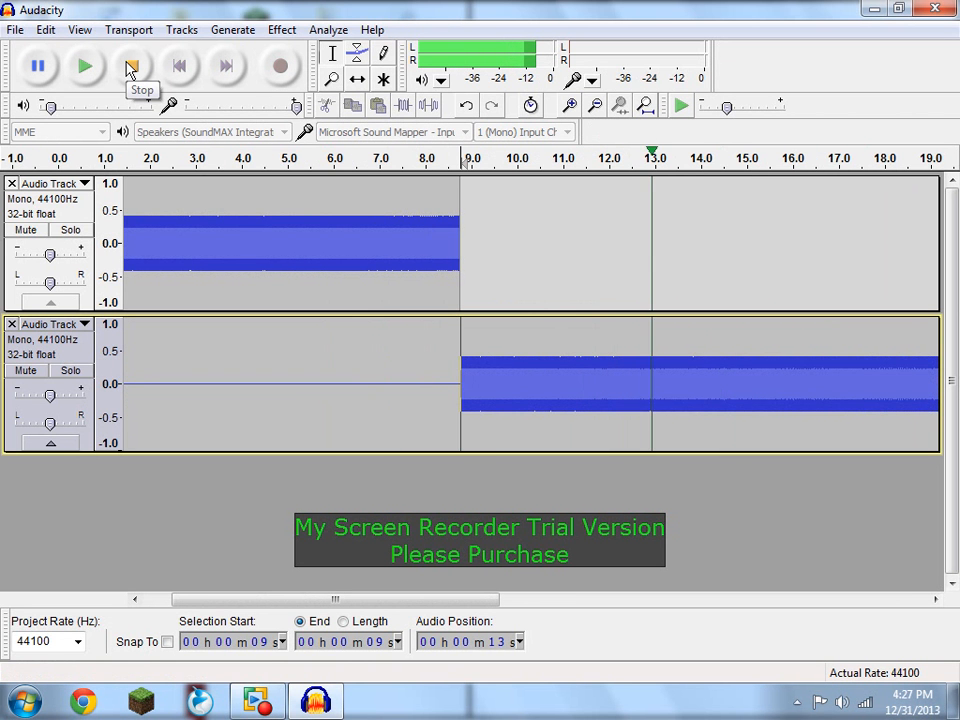
left_click(593, 105)
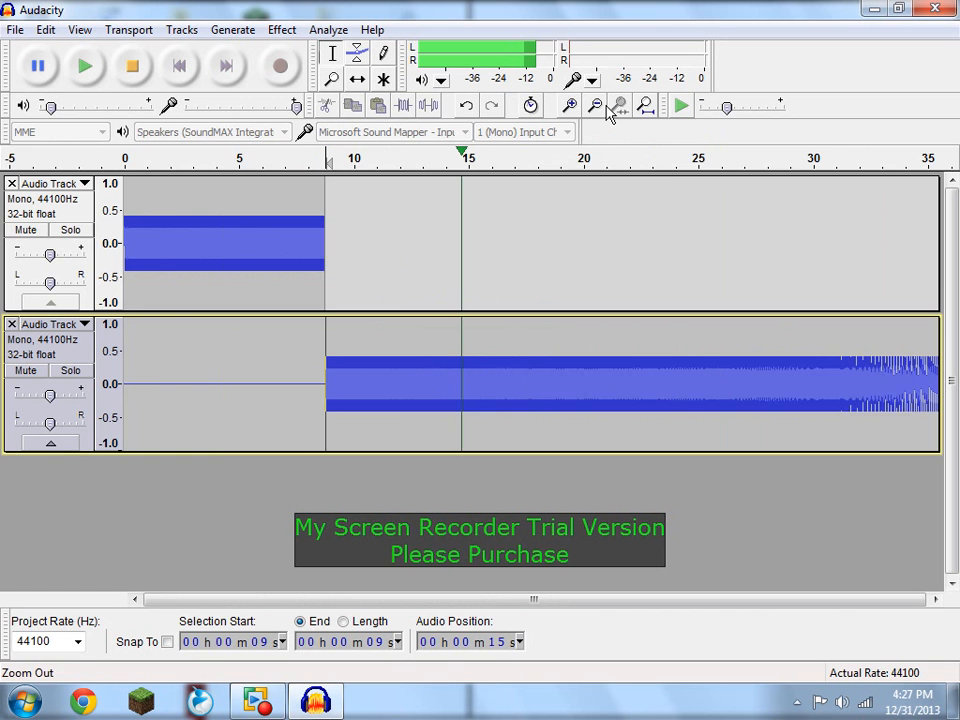
left_click(593, 105)
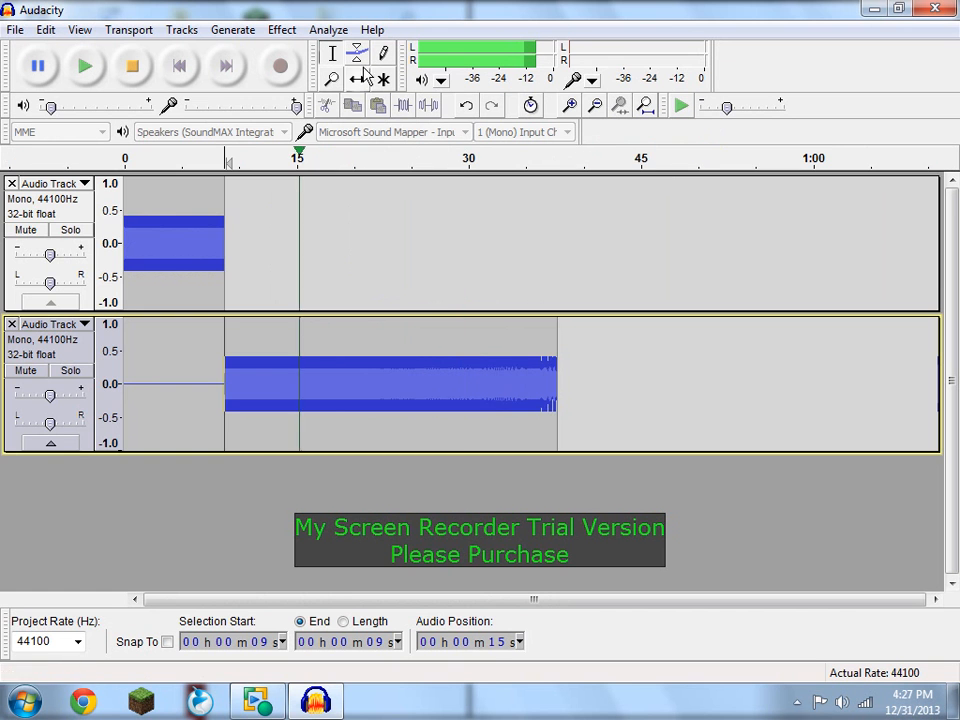
left_click(223, 216)
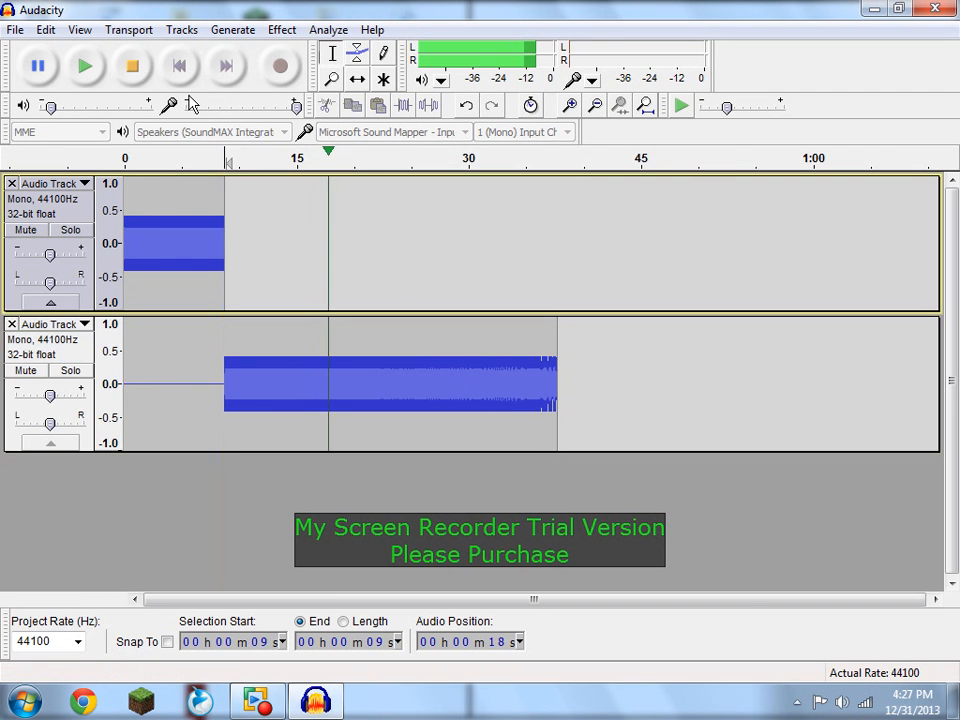
left_click(593, 105)
double_click(571, 105)
double_click(596, 106)
double_click(596, 106)
left_click(571, 105)
triple_click(571, 105)
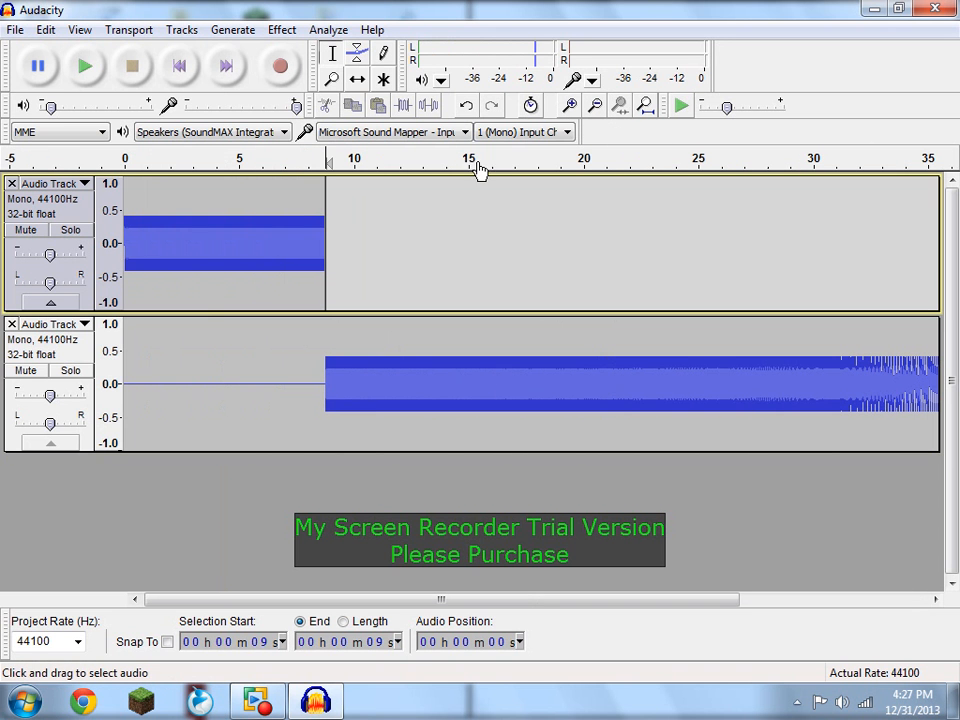
Play across the join between the two sweeps, starting from about 8 seconds.
left_click(308, 210)
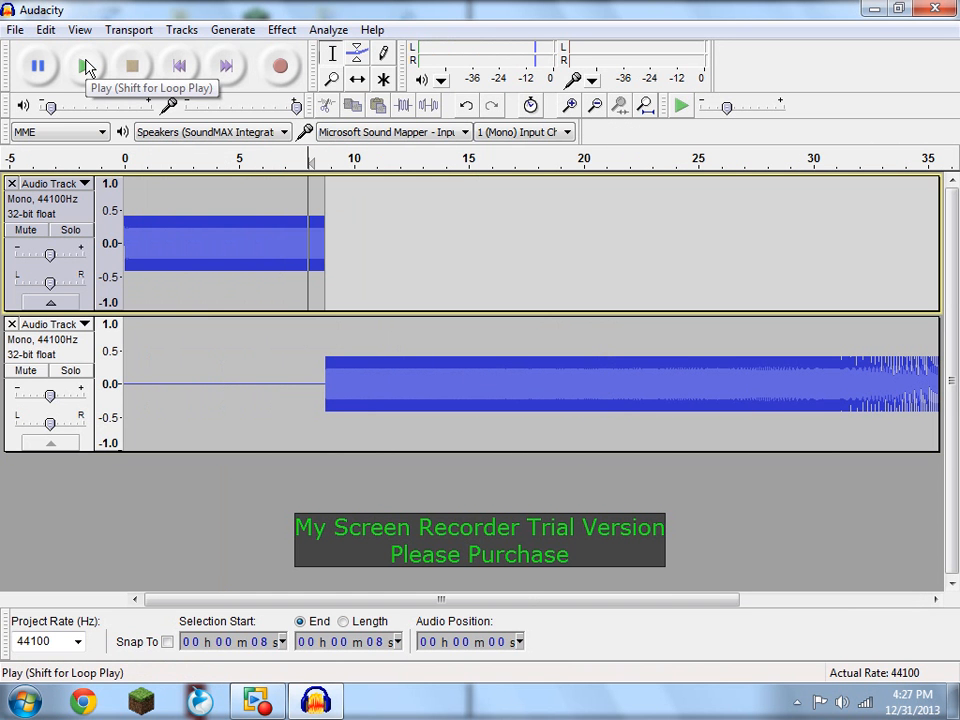
left_click(92, 72)
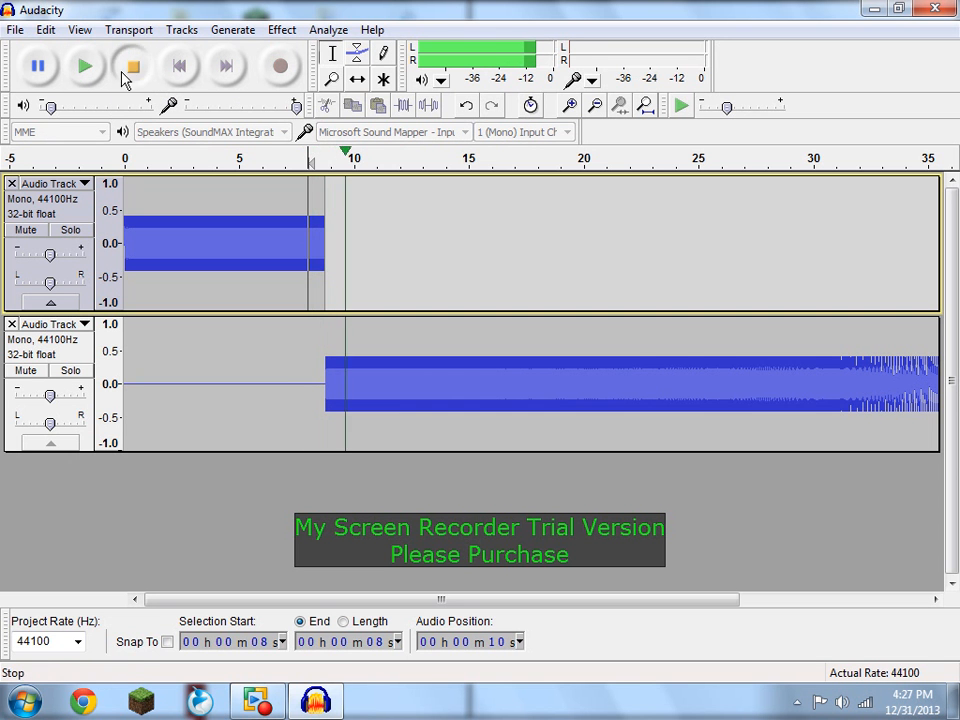
left_click(128, 72)
Cut a section of about 4 milliseconds spanning the join of the two sweeps from both tracks.
left_click(325, 240)
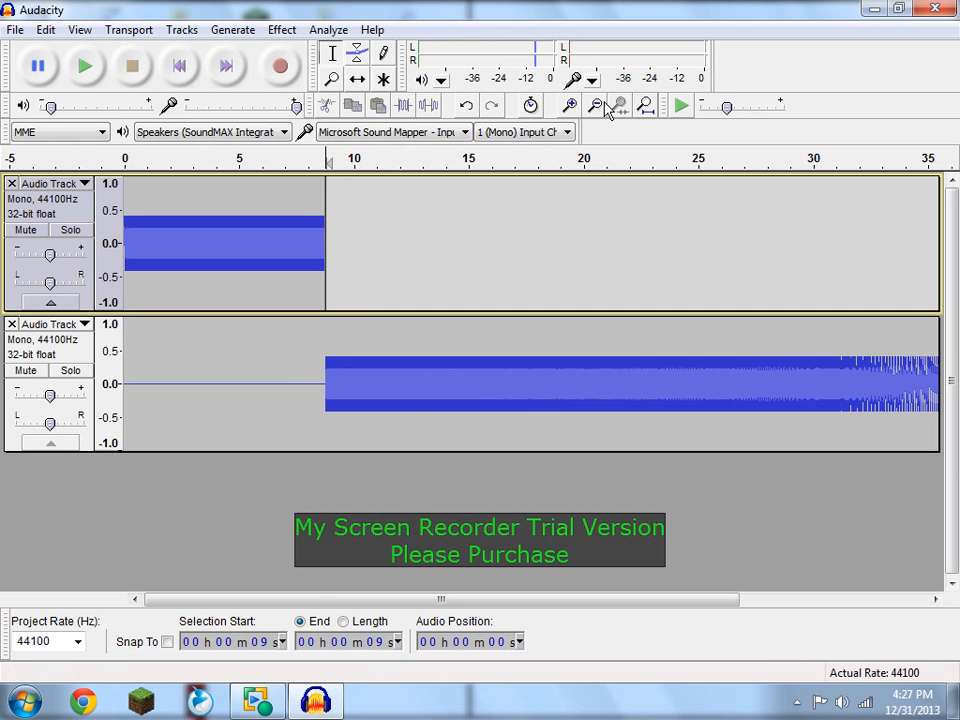
left_click(571, 105)
left_click(571, 105)
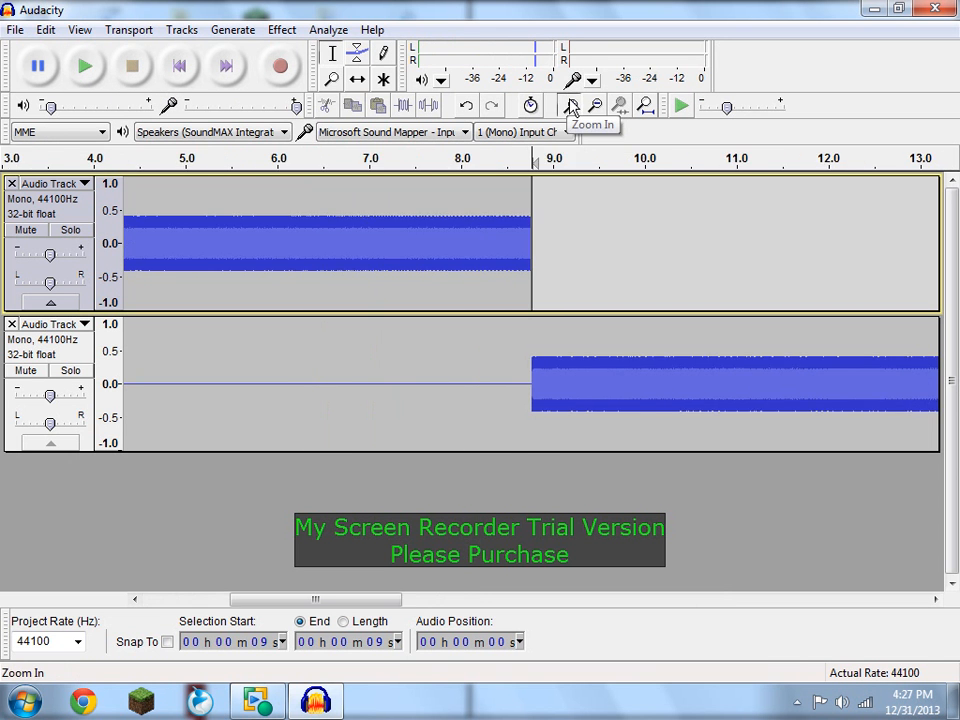
left_click(571, 105)
left_click(571, 105)
left_click(571, 105)
left_click(571, 105)
left_click(571, 105)
double_click(571, 106)
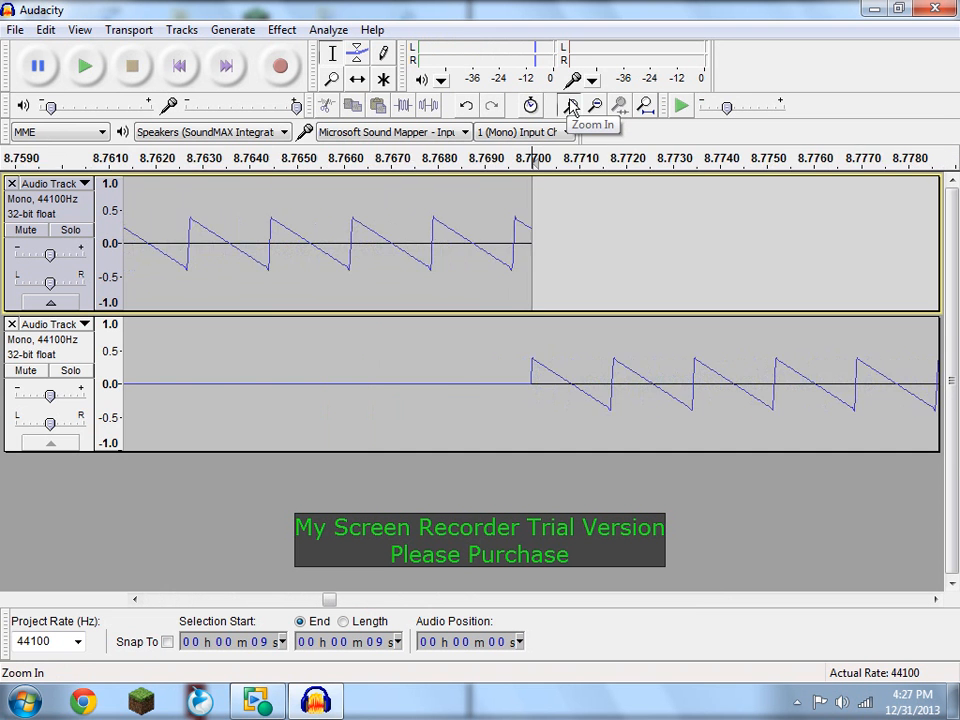
double_click(571, 106)
left_click_drag(290, 241, 793, 401)
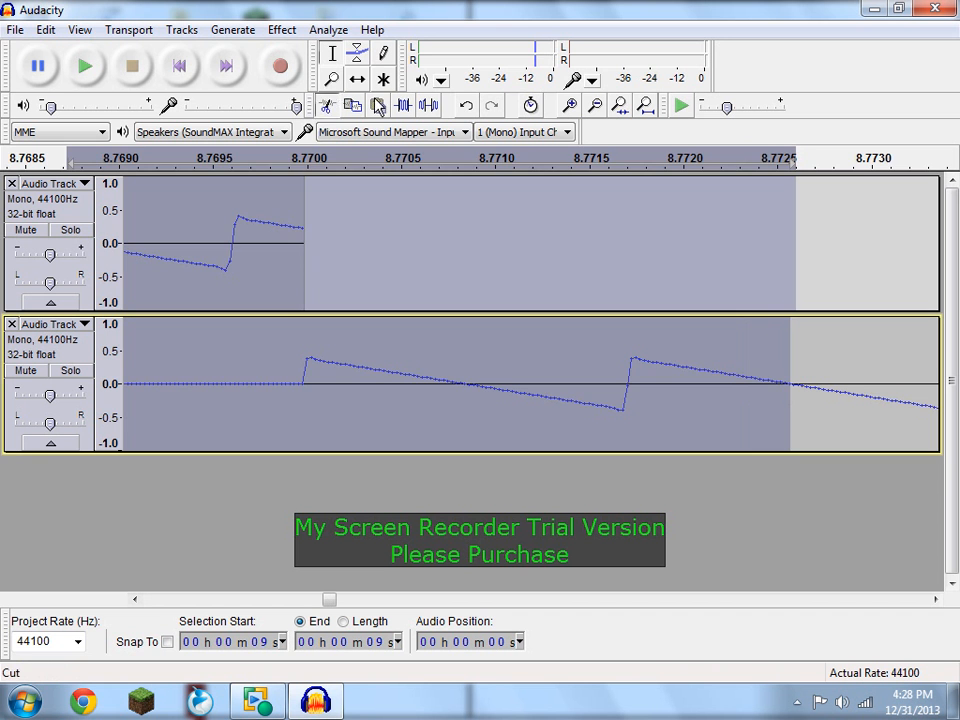
left_click(321, 104)
Select both tracks around the join and mix and render them into a single track.
double_click(594, 104)
double_click(594, 104)
left_click_drag(435, 218, 667, 366)
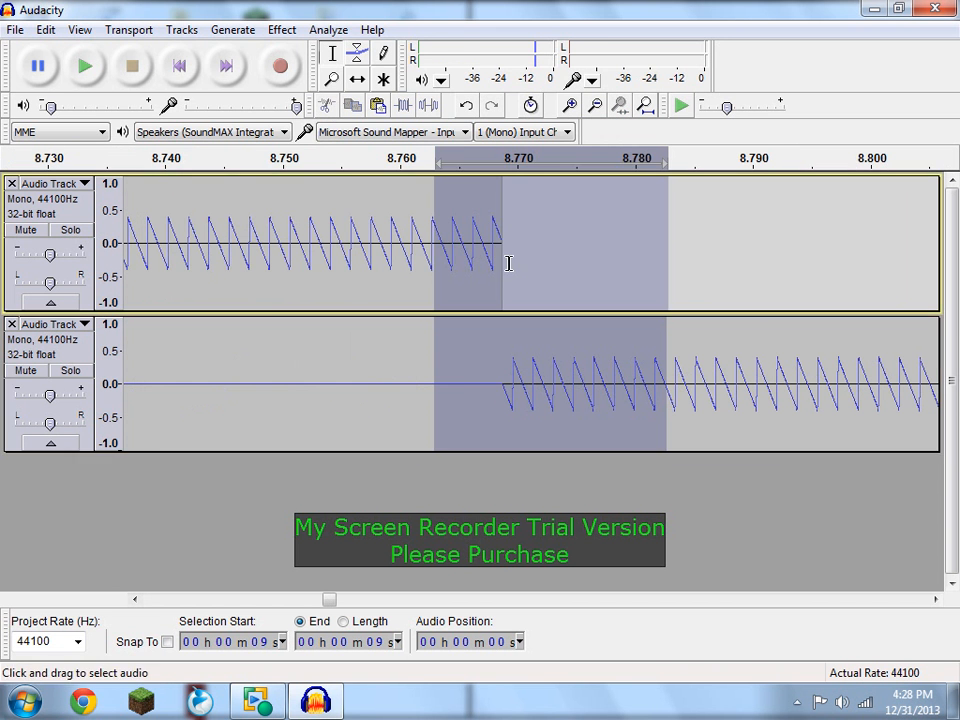
left_click(184, 32)
left_click(232, 104)
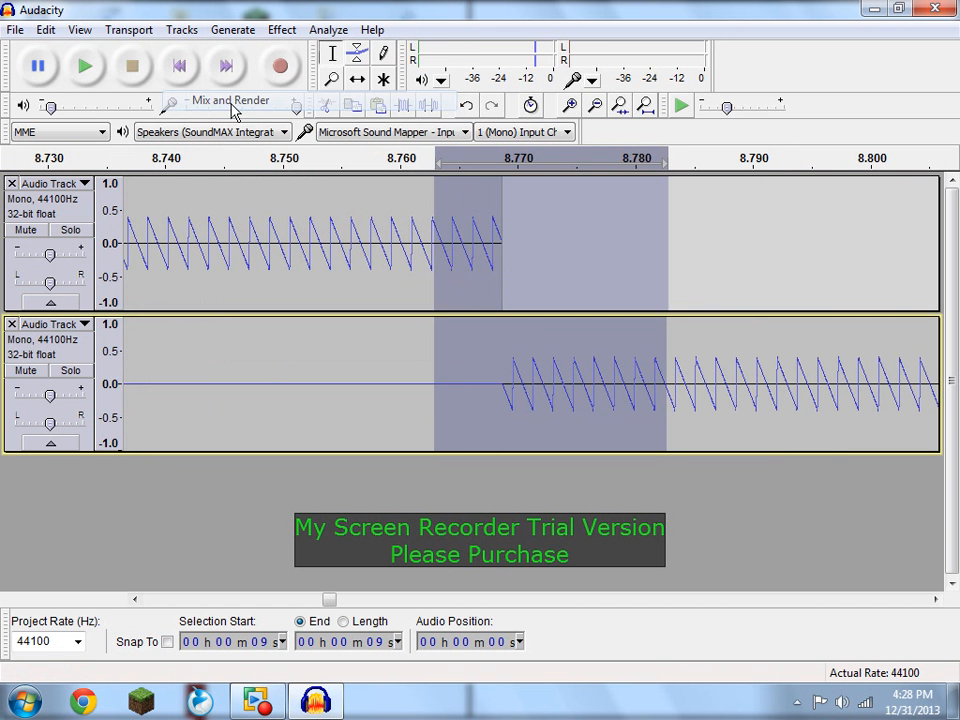
left_click(595, 105)
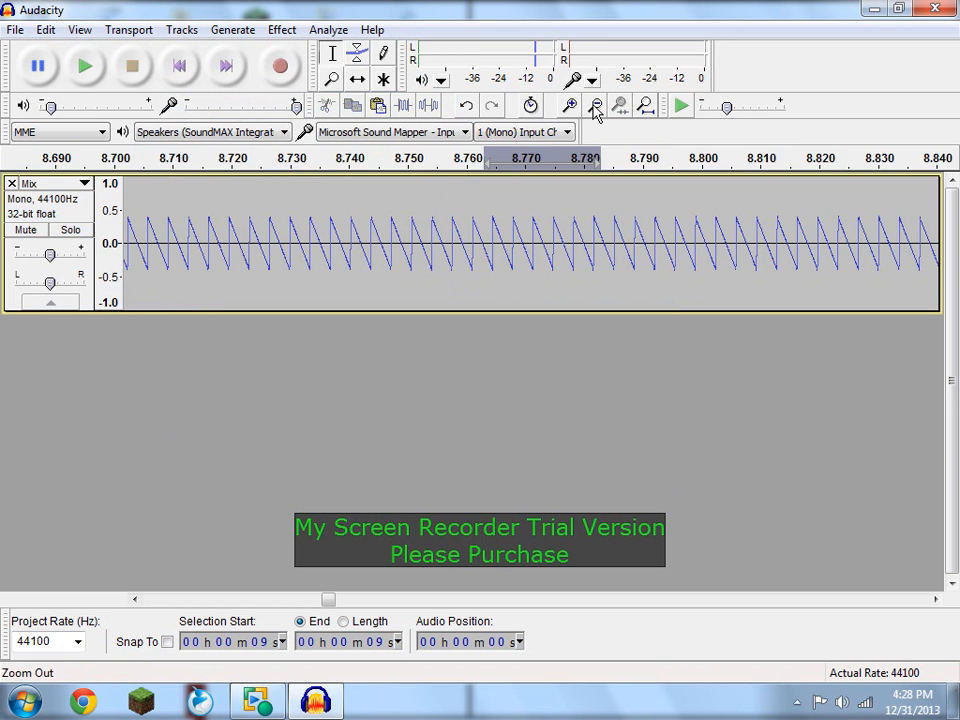
Play the selected section around the join of the mixed track in a loop, and stop playback.
left_click(595, 105)
double_click(595, 105)
double_click(595, 105)
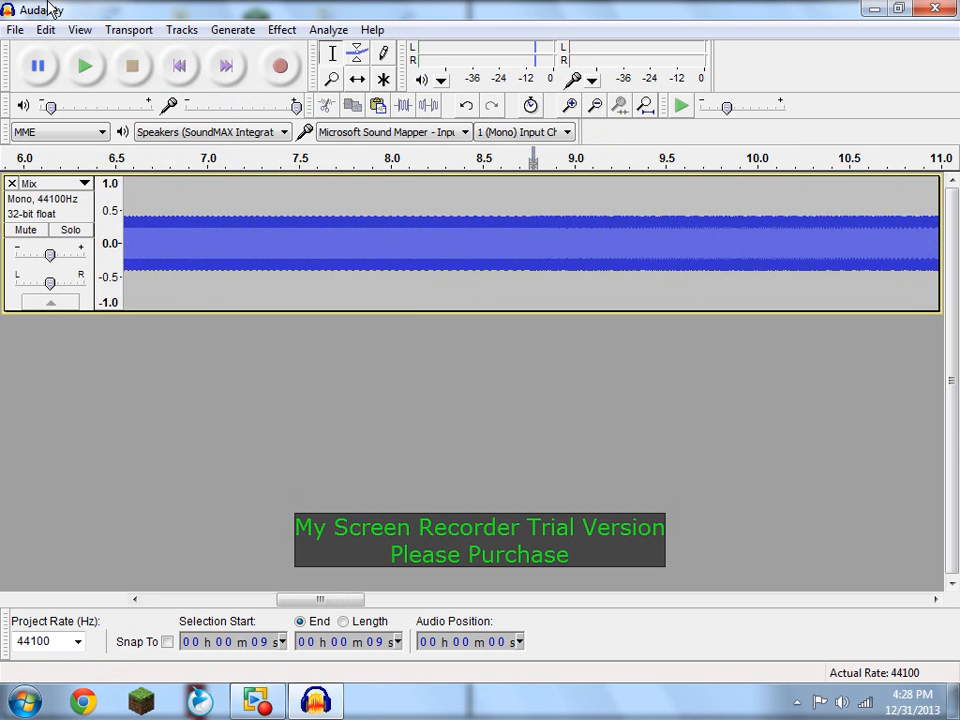
left_click(135, 31)
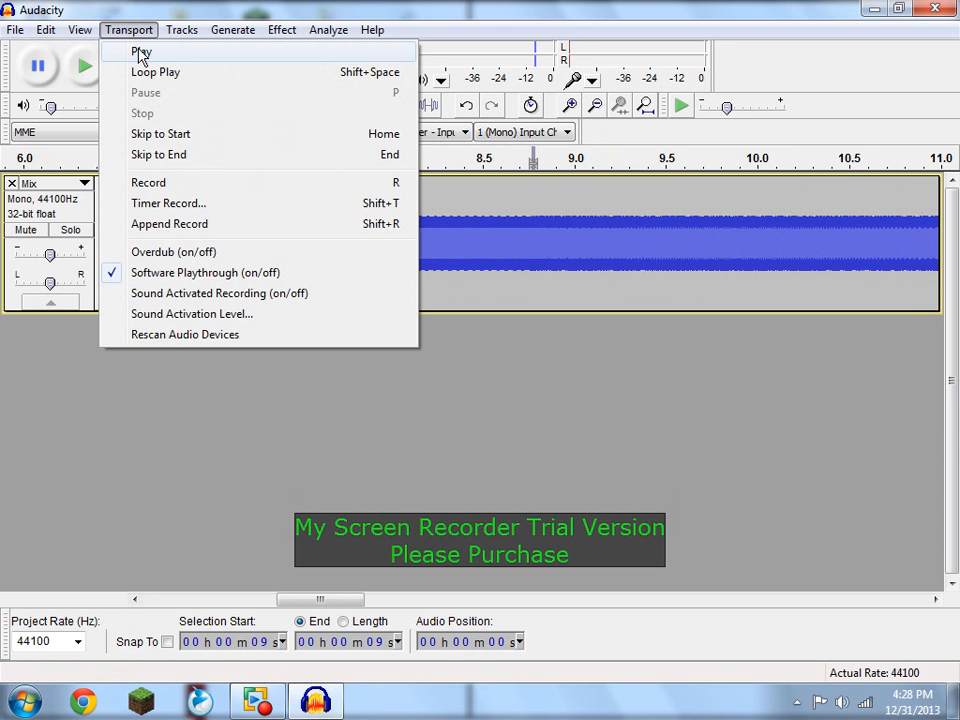
left_click(188, 81)
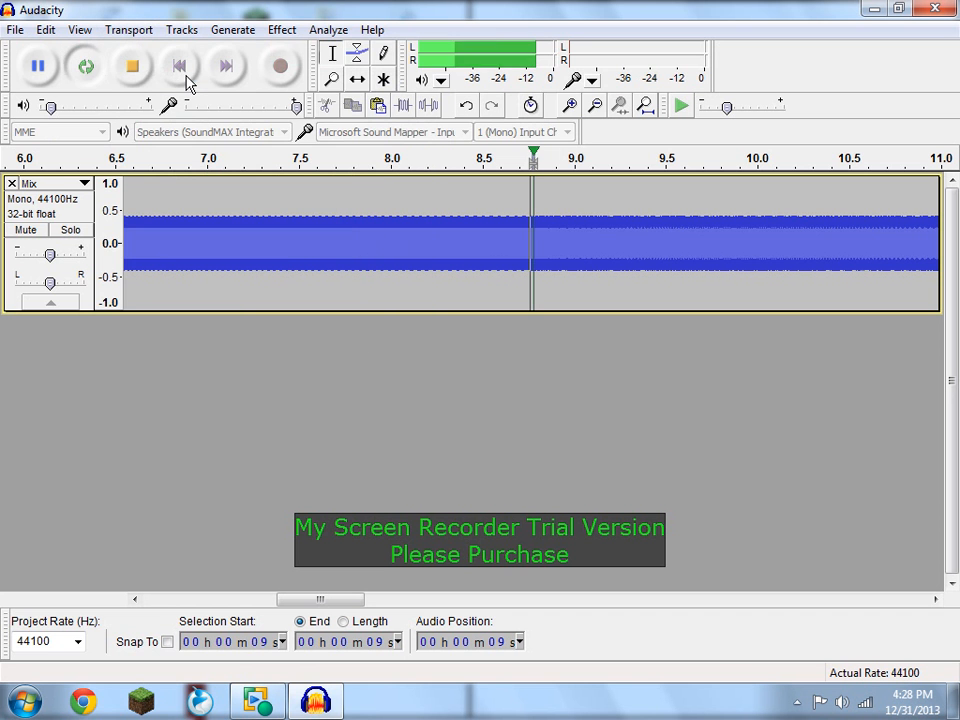
left_click(133, 70)
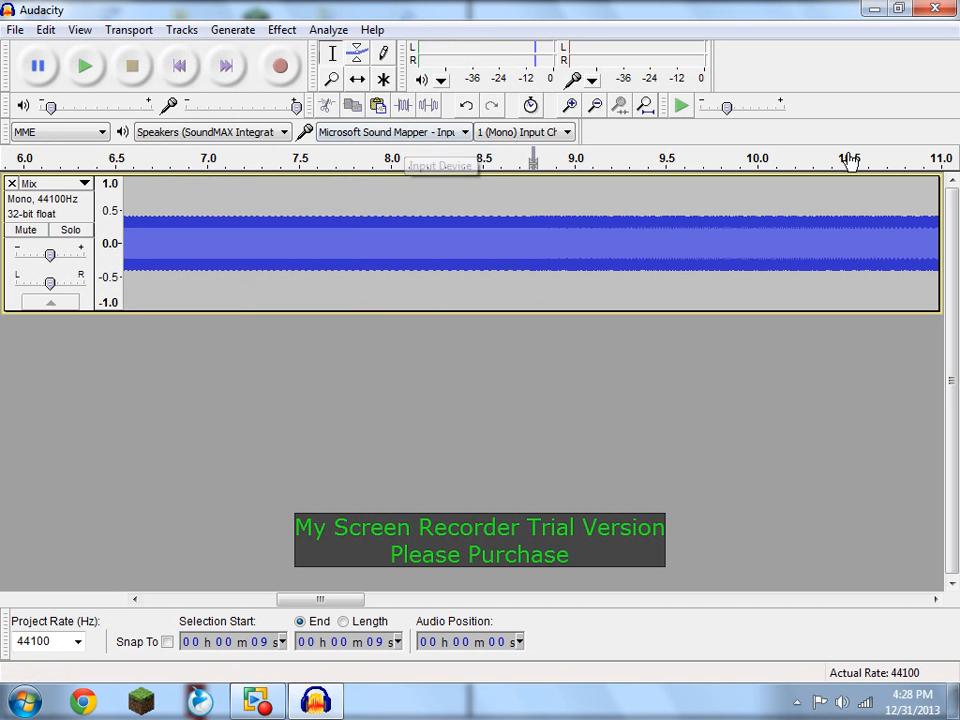
Play the mixed track across the join, starting from about 7.8 seconds.
left_click(596, 106)
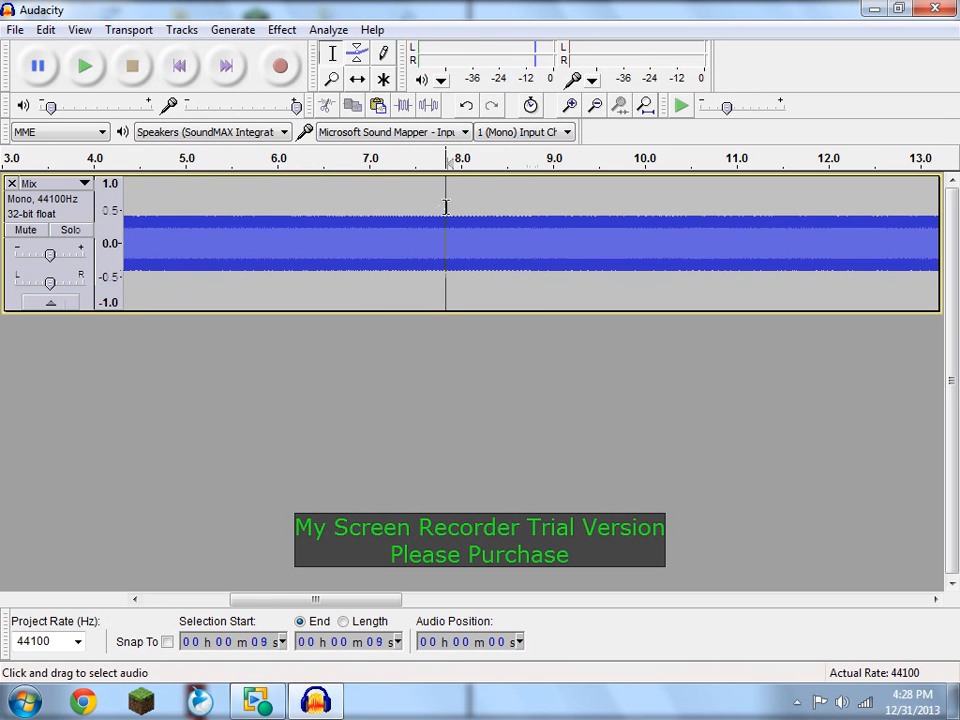
left_click(84, 66)
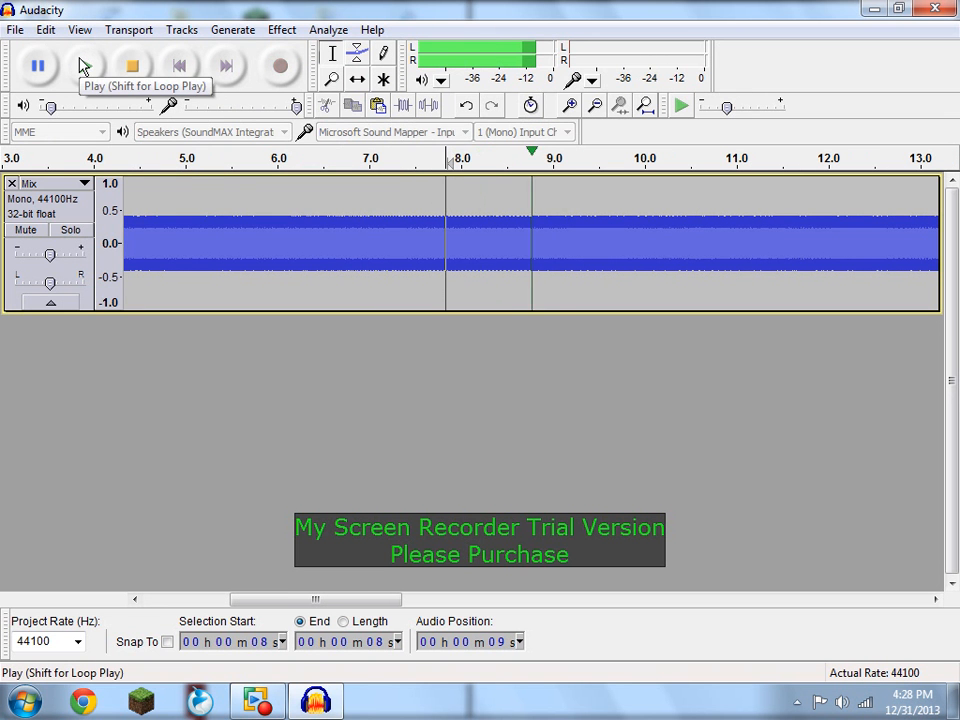
left_click(131, 66)
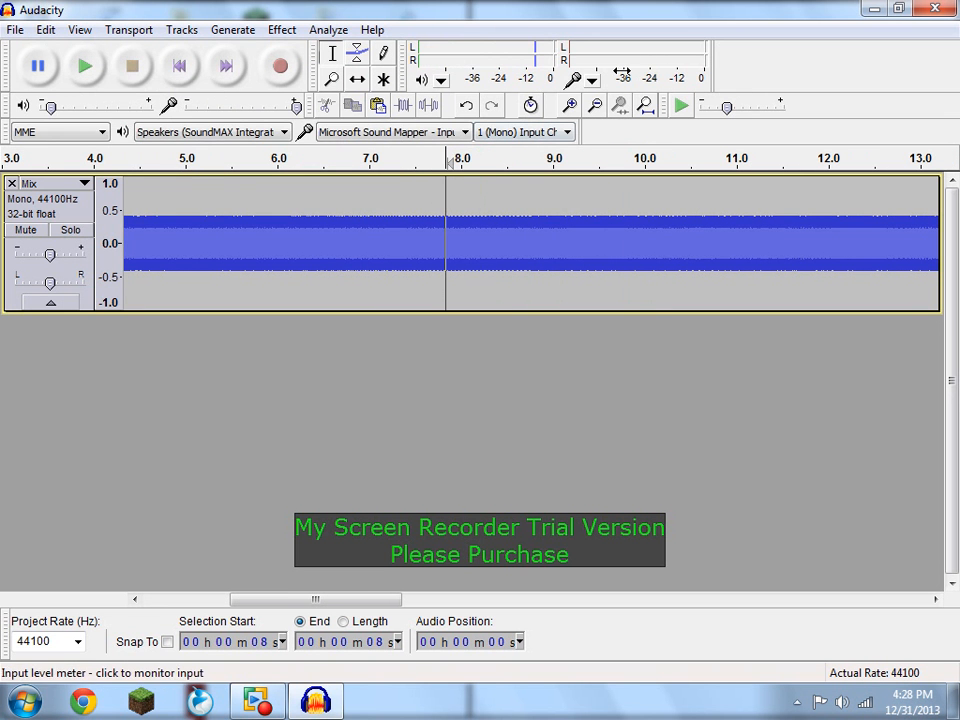
Play the last second of the mixed track, starting from about 37 seconds.
double_click(594, 104)
left_click(594, 104)
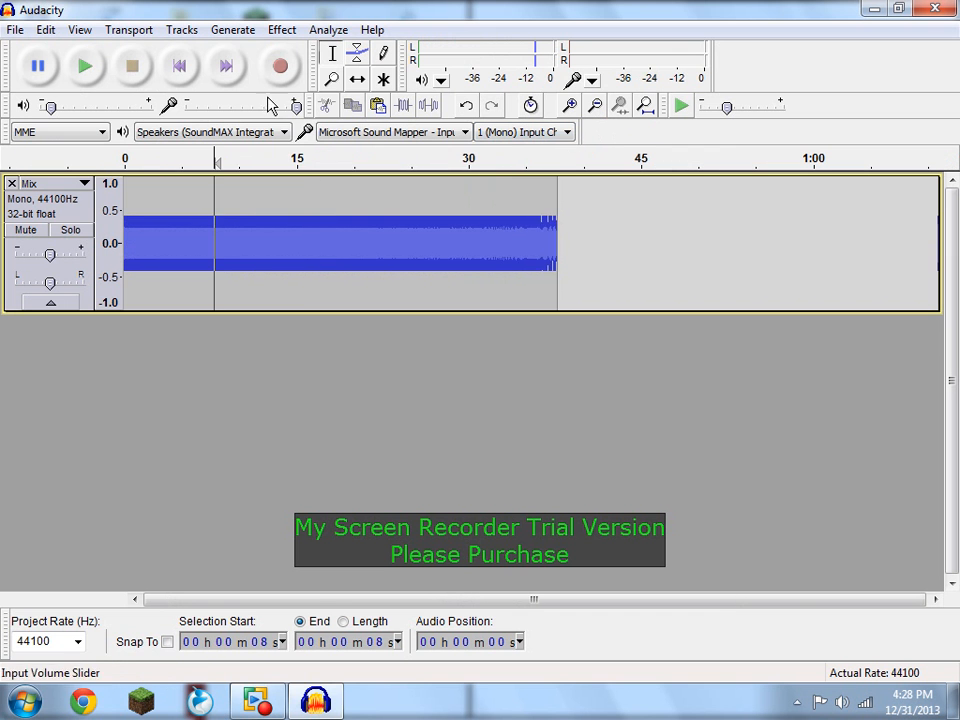
left_click(90, 195)
left_click(230, 64)
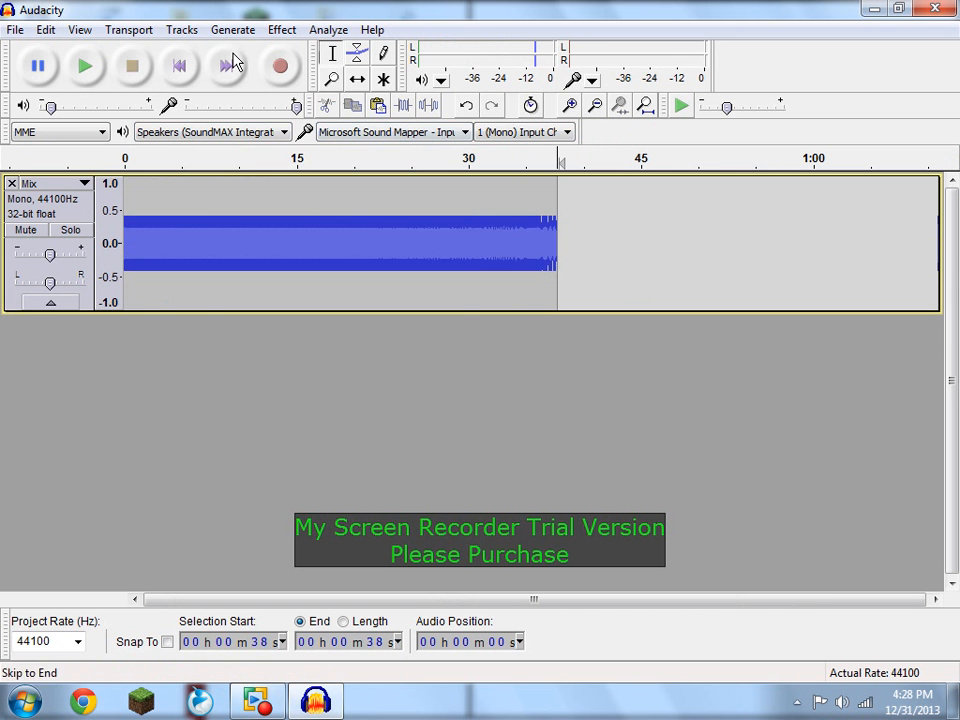
left_click(546, 240)
left_click(82, 66)
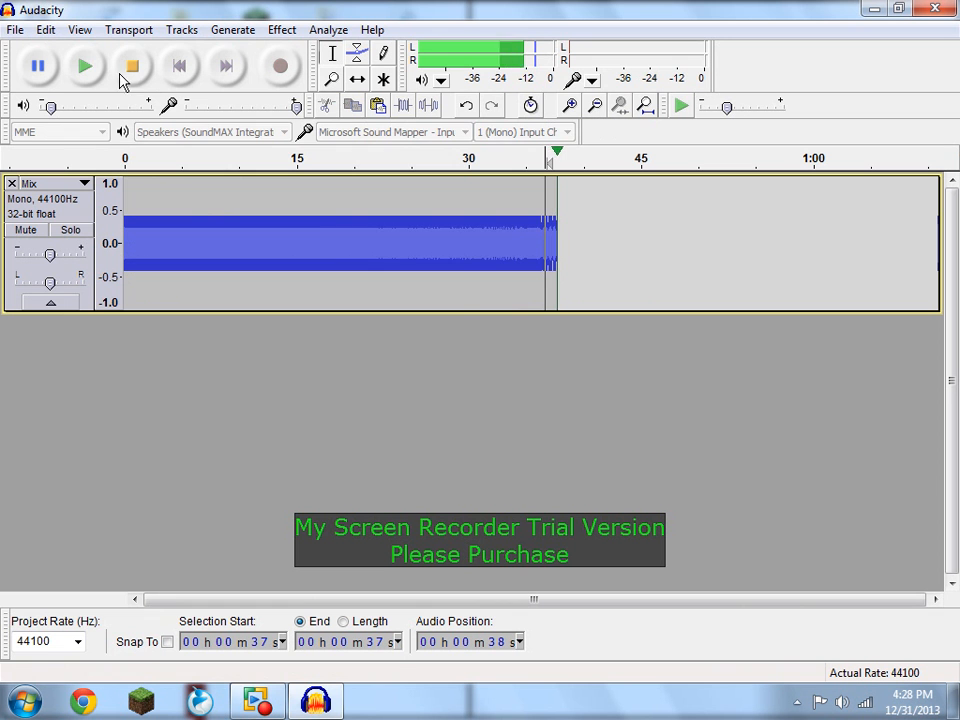
Generate 9 seconds of silence at the end of the mixed track.
left_click(57, 218)
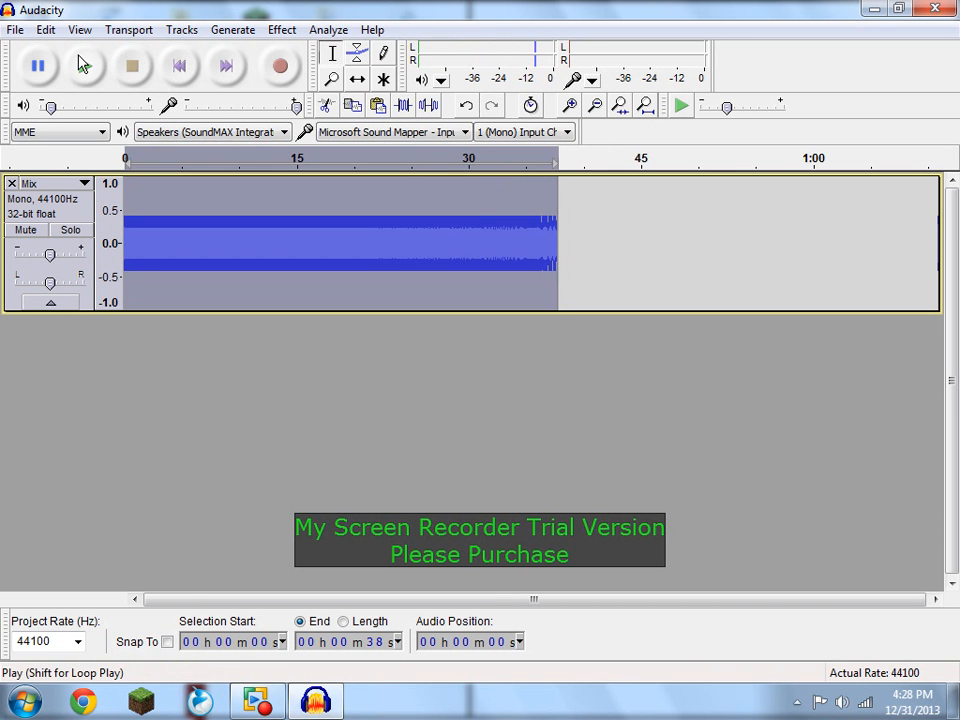
left_click(216, 62)
left_click(232, 29)
left_click(257, 112)
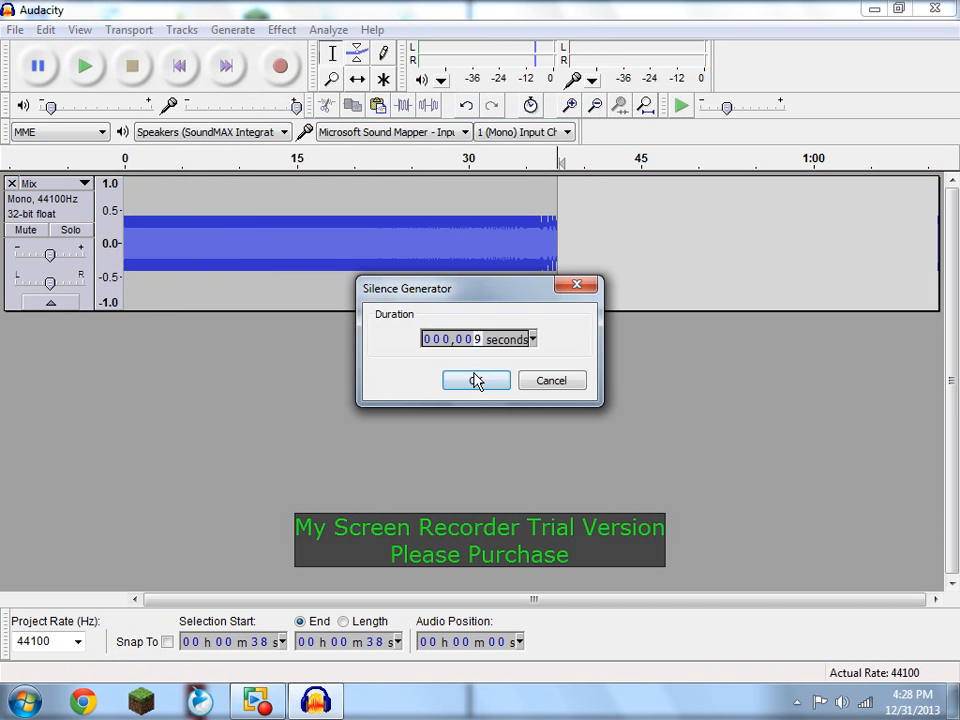
left_click(476, 382)
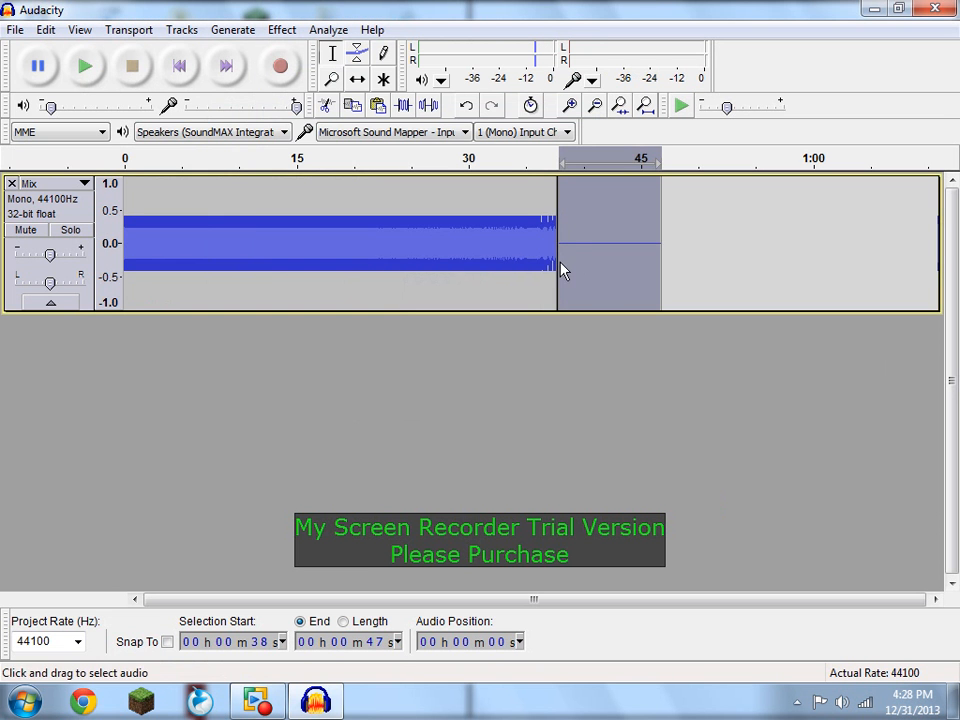
Select the whole mixed track including the silence and duplicate it twice.
left_click(180, 74)
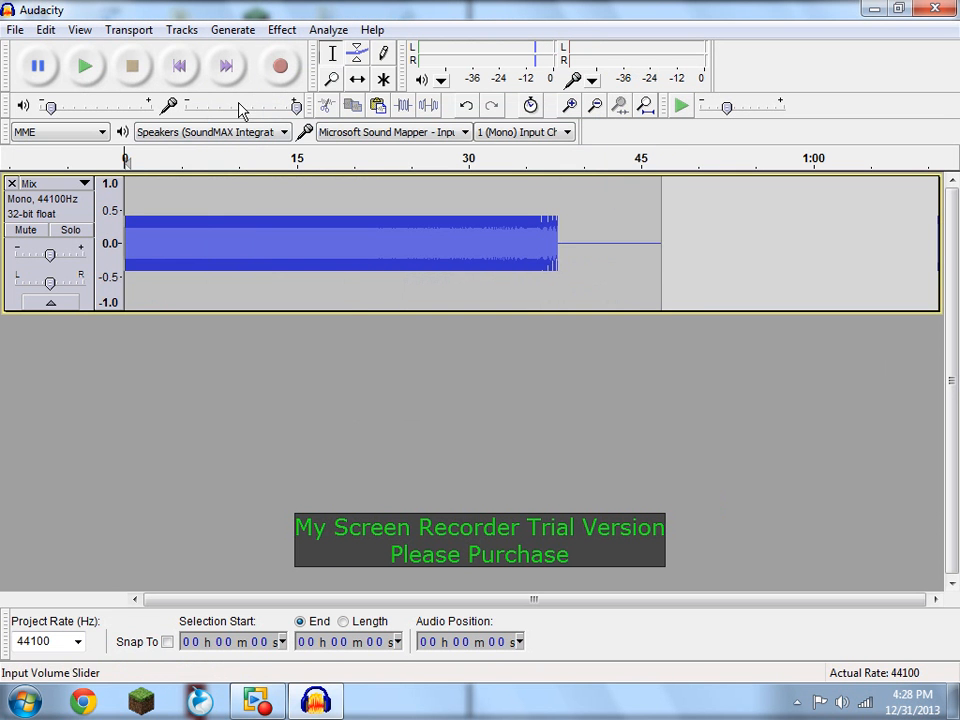
left_click(72, 212)
left_click(46, 29)
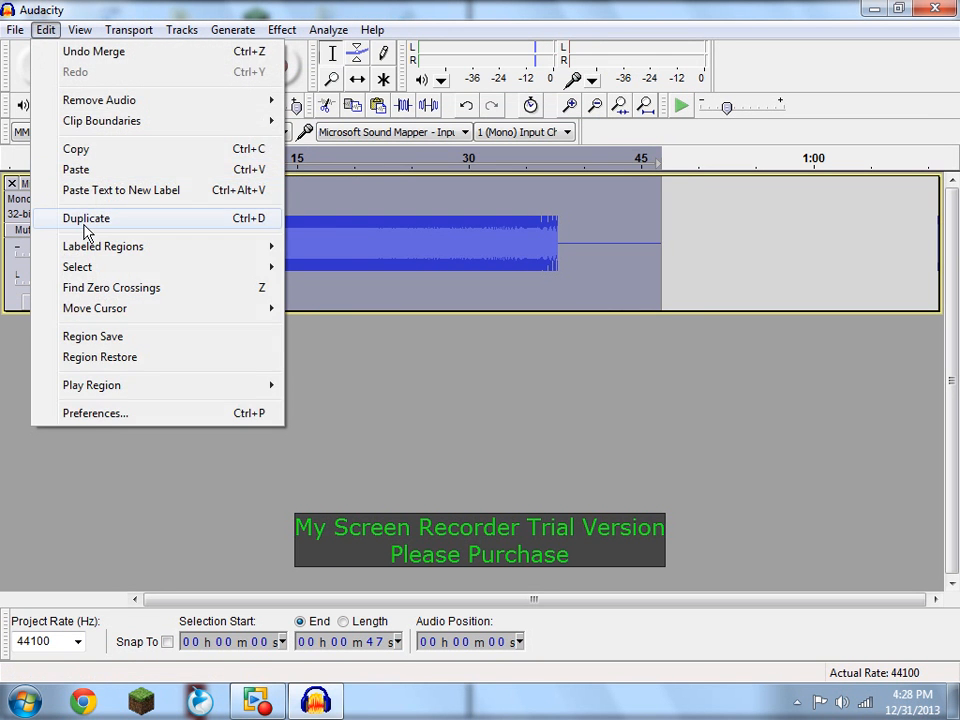
left_click(86, 232)
left_click(55, 355)
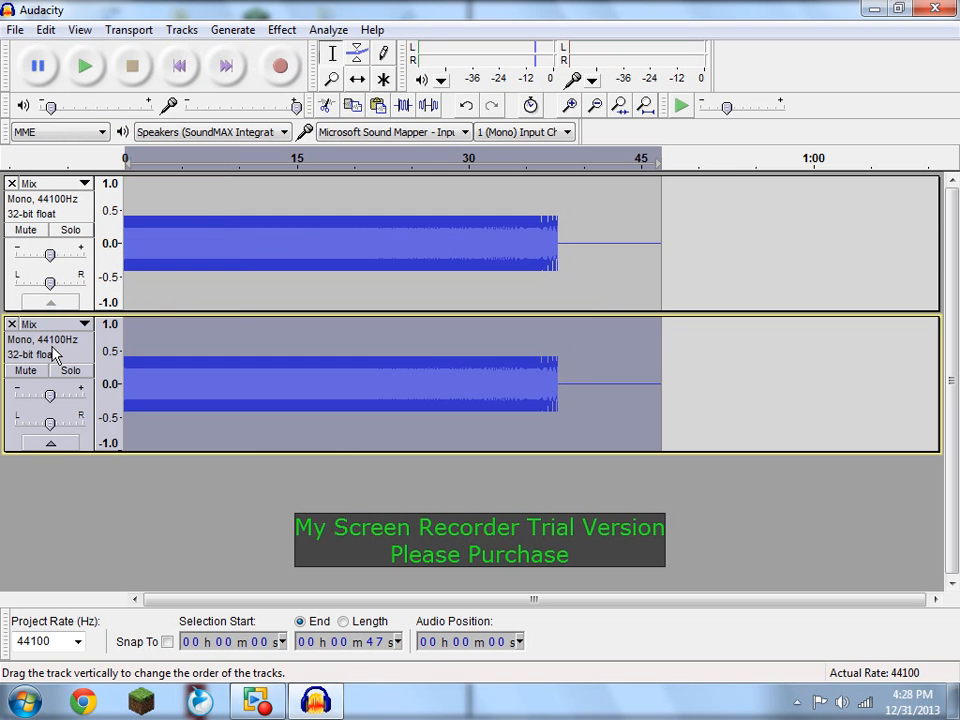
key("ctrl+d")
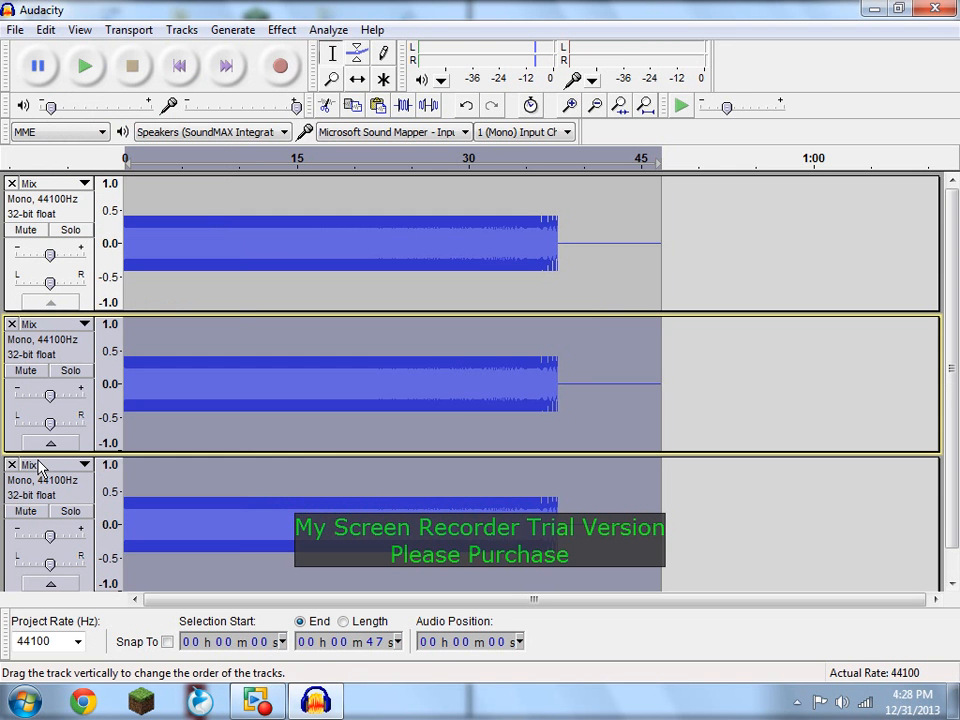
Pan the third track fully right and the second track fully left, leaving only the second track selected.
left_click_drag(52, 566, 84, 563)
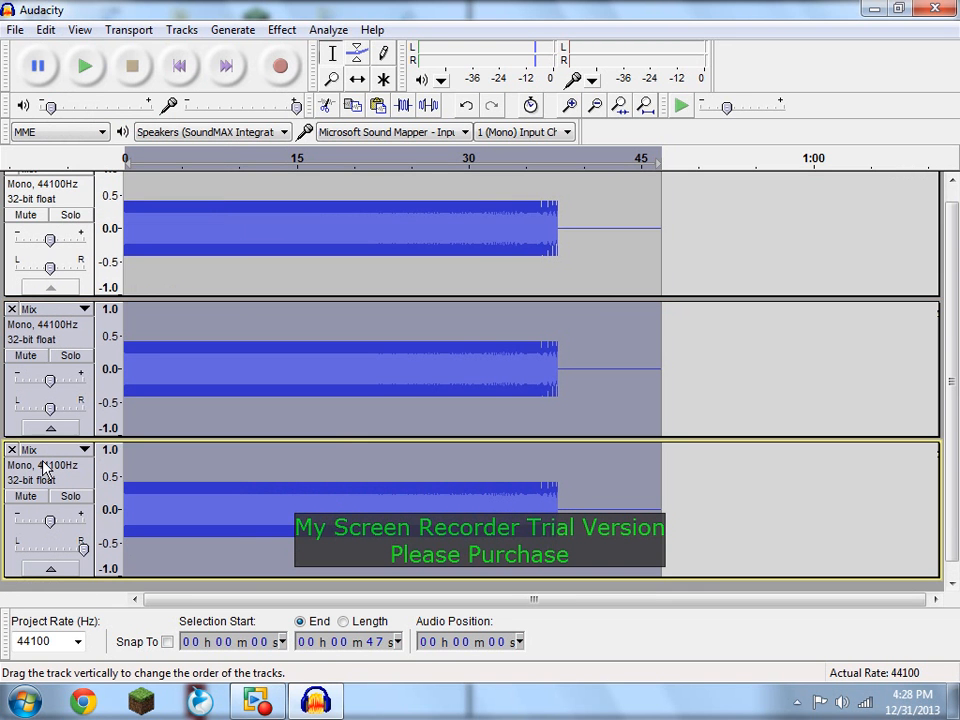
left_click_drag(52, 416, 15, 408)
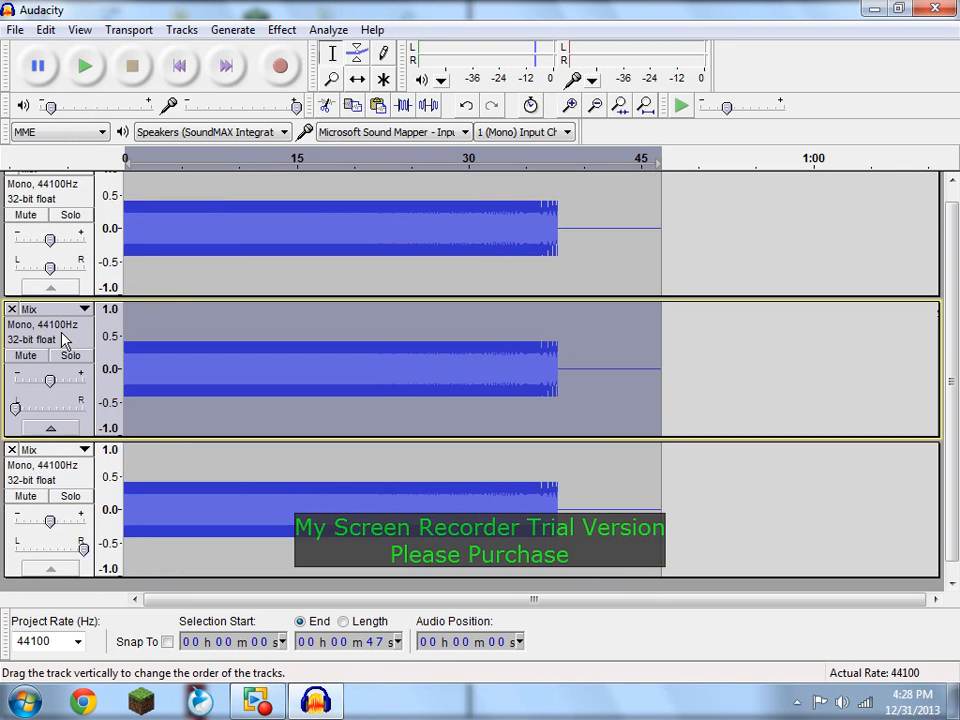
Start the GVerb effect on the left-panned copy with a roomsize of 105 m and a reverb time of 3.1 s.
left_click(283, 31)
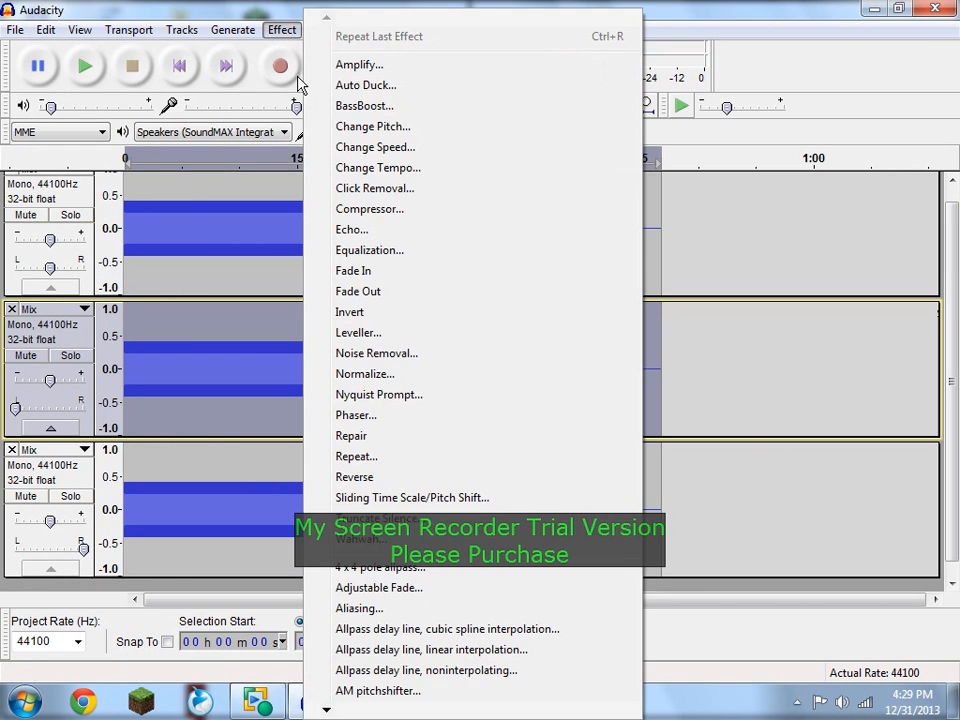
mouse_move(367, 716)
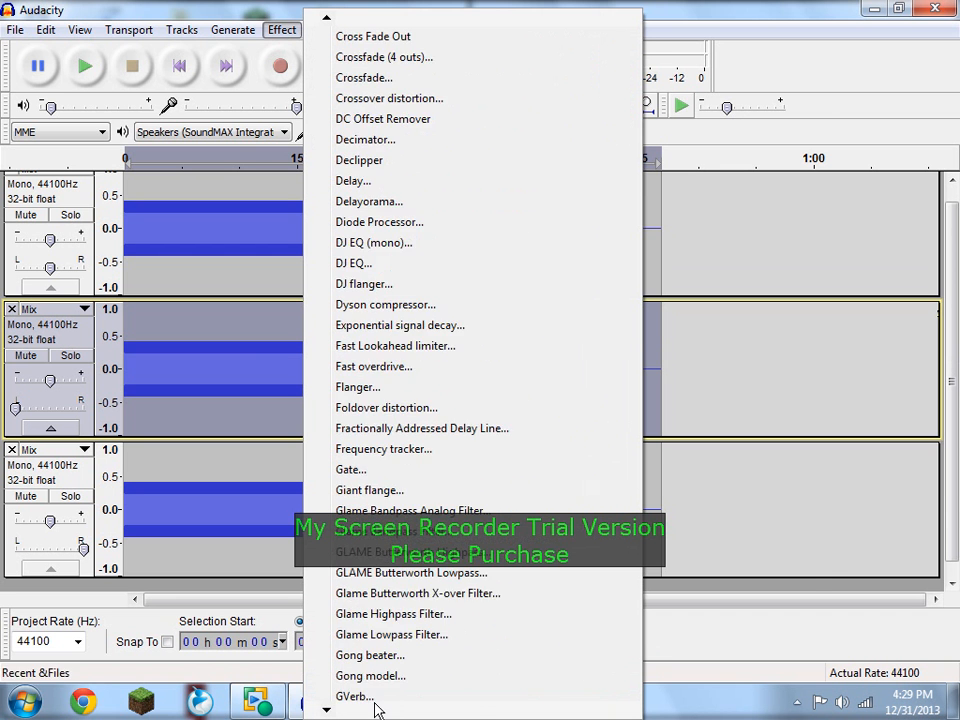
left_click(368, 467)
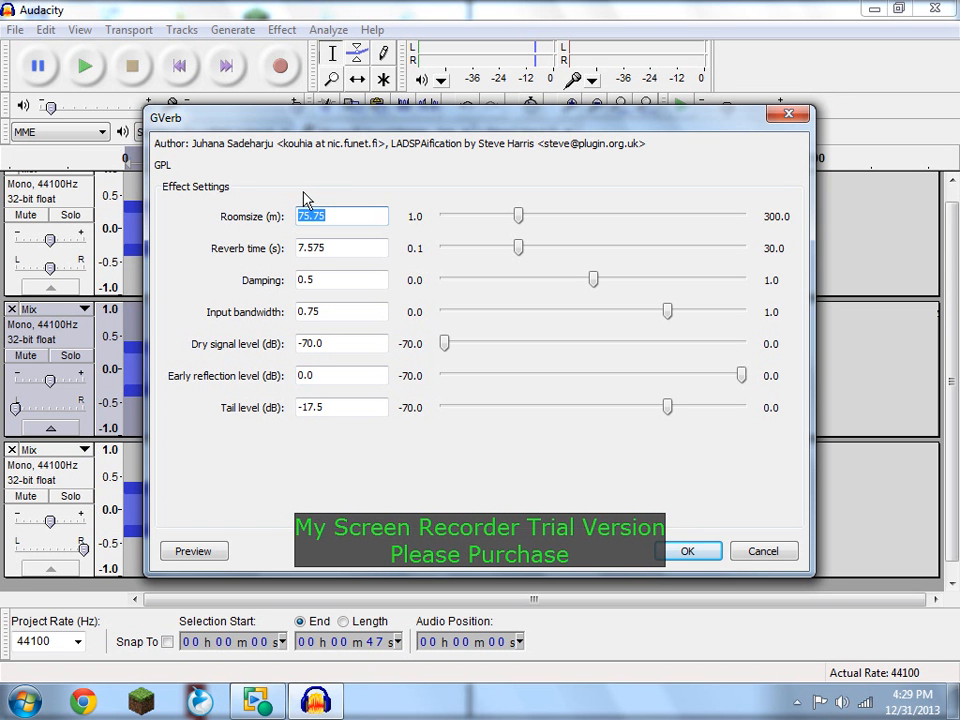
type("105")
double_click(349, 252)
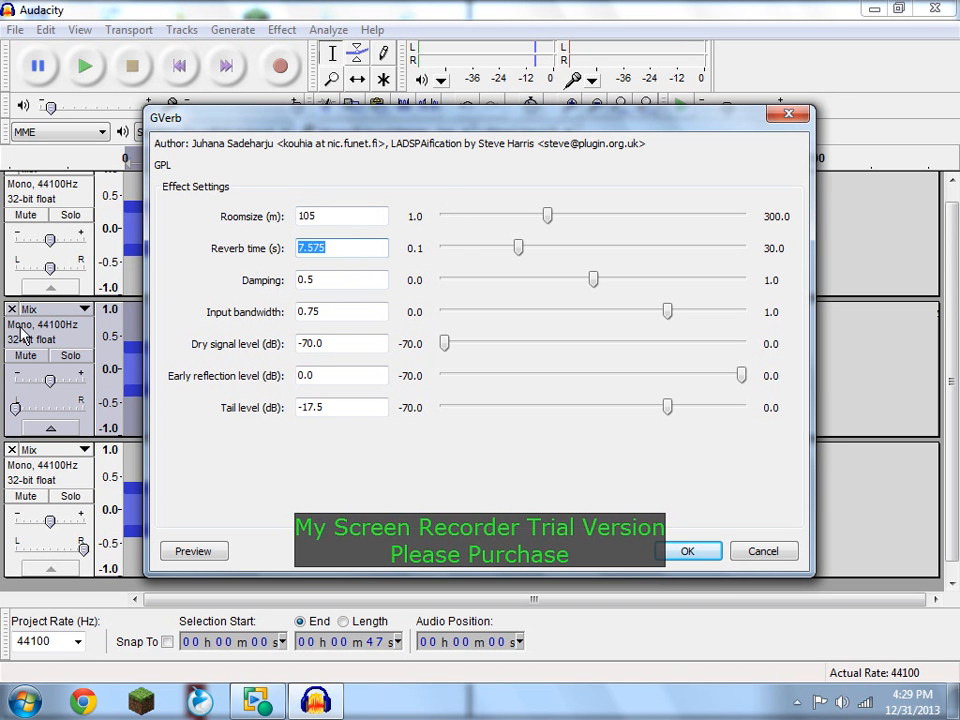
type("3.1")
Set both the damping and the input bandwidth of the reverb to 0.51.
left_click(335, 281)
type("1")
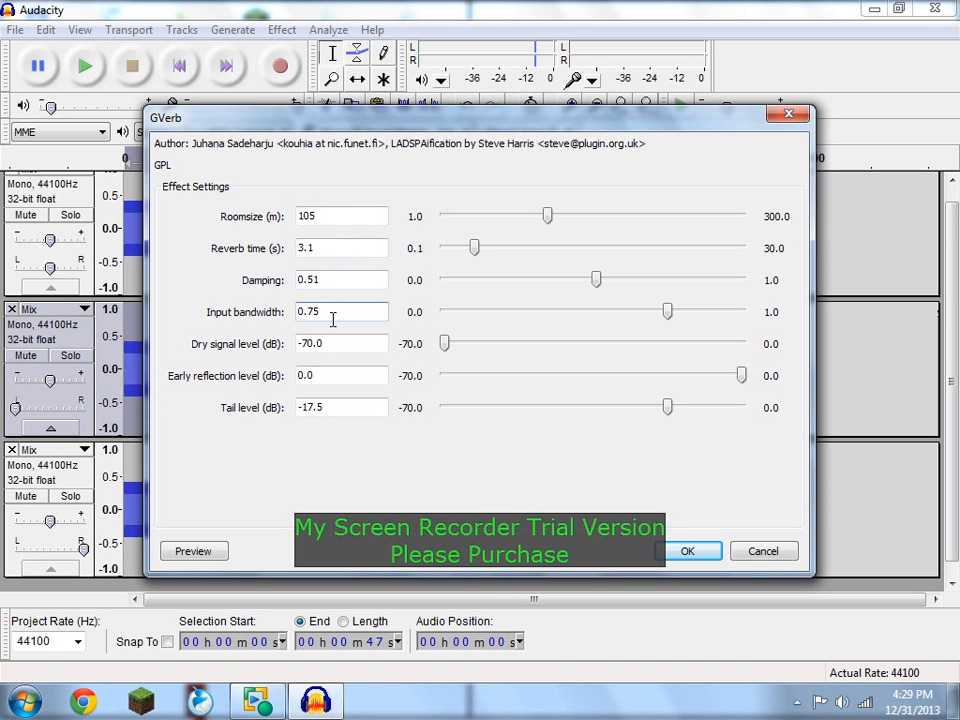
key("ctrl")
key("BackSpace")
type("1")
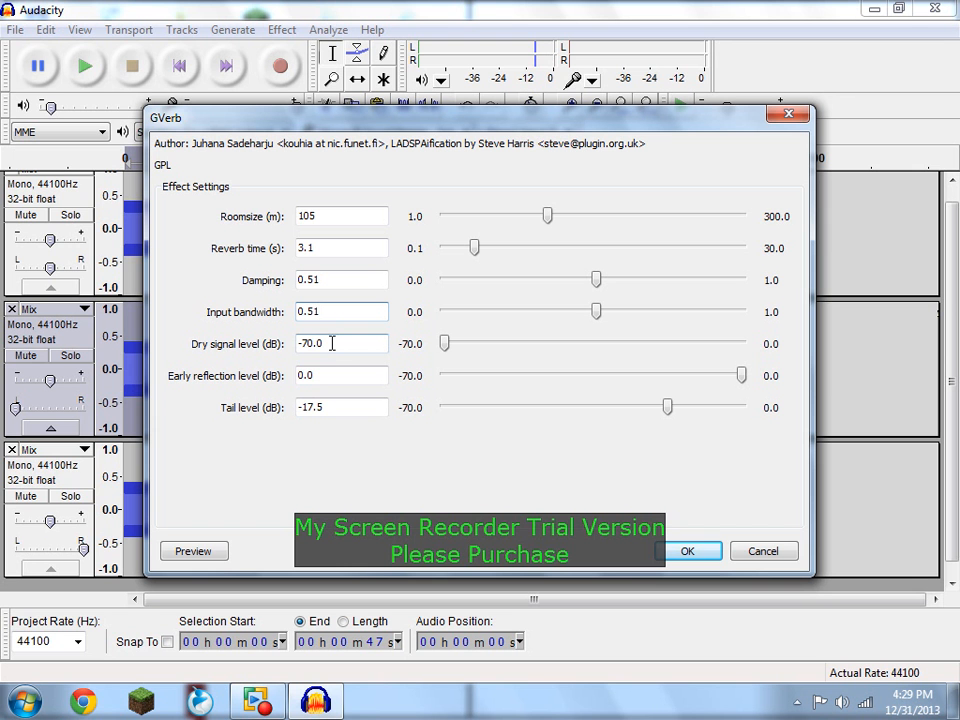
Set the early reflection level to -12 dB and the tail level to -15 dB, and apply the reverb.
left_click(326, 373)
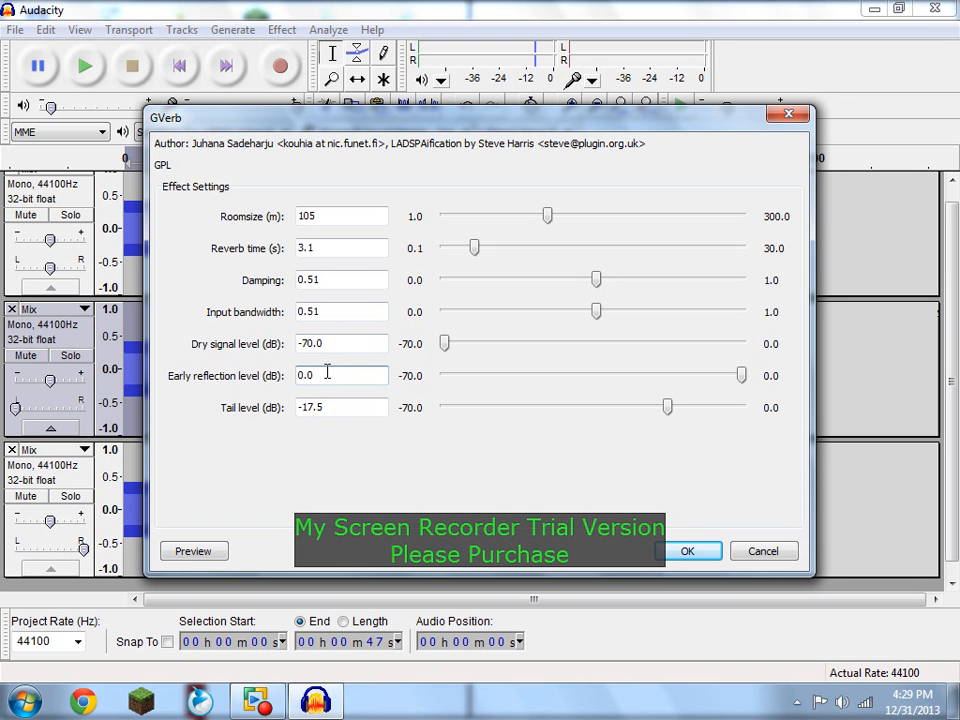
type("-12")
double_click(335, 408)
type("-15")
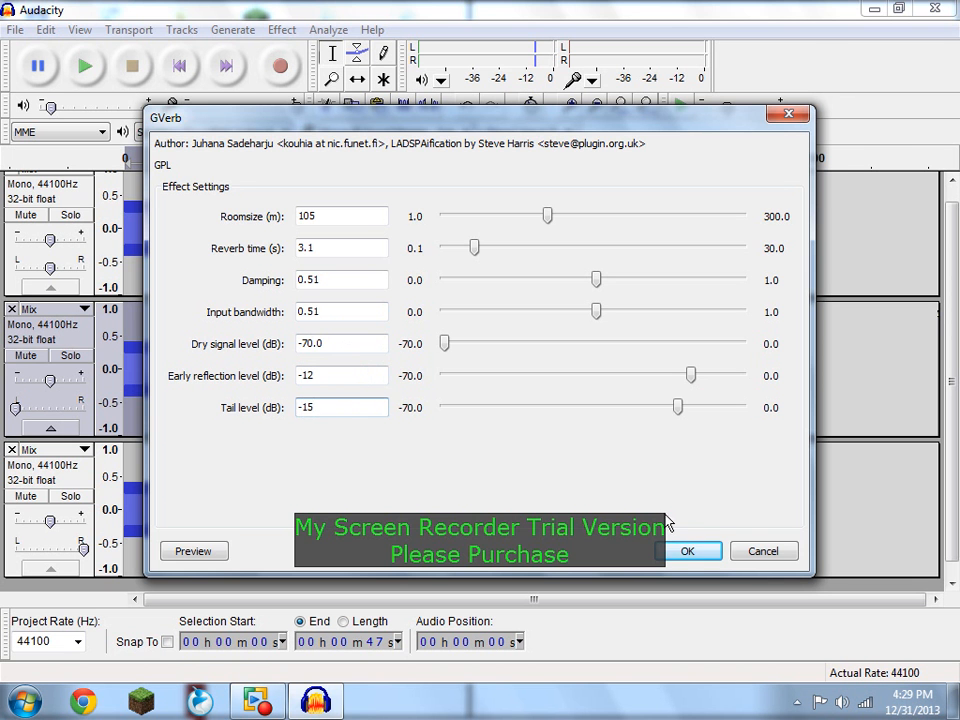
left_click(687, 552)
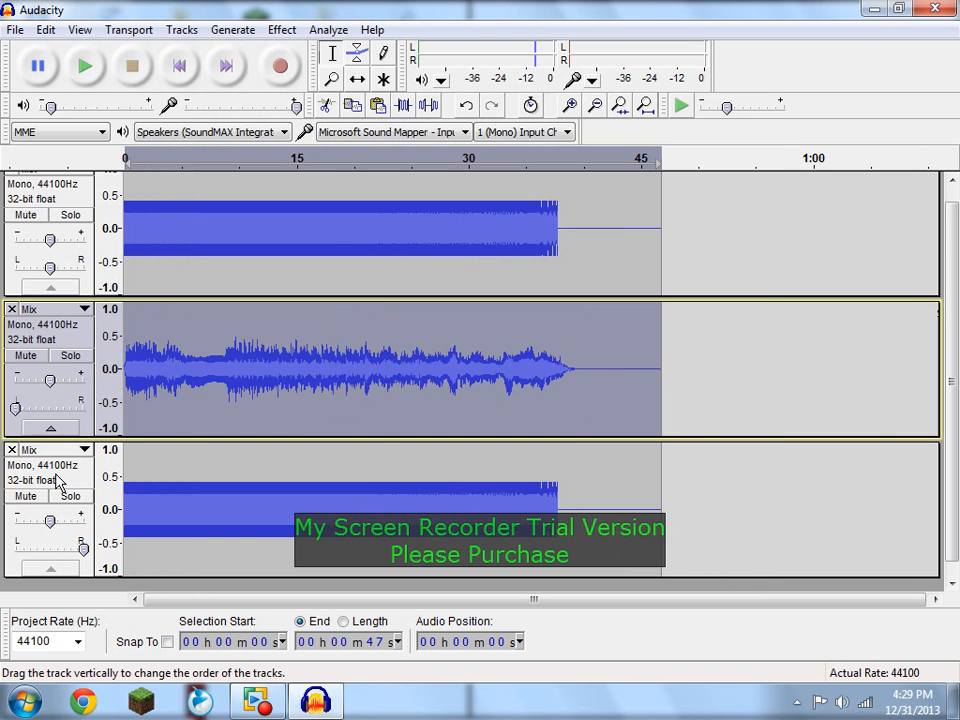
Start GVerb on the right-panned copy with a roomsize of 100 m and a reverb time of 3.0 s.
left_click(47, 503)
left_click(282, 30)
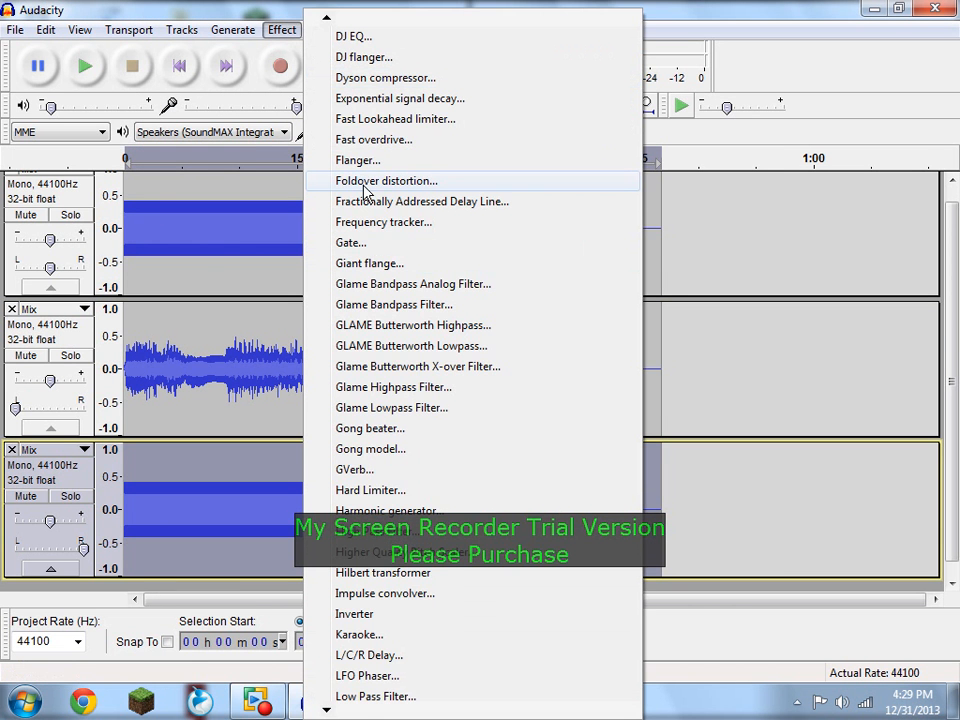
left_click(390, 470)
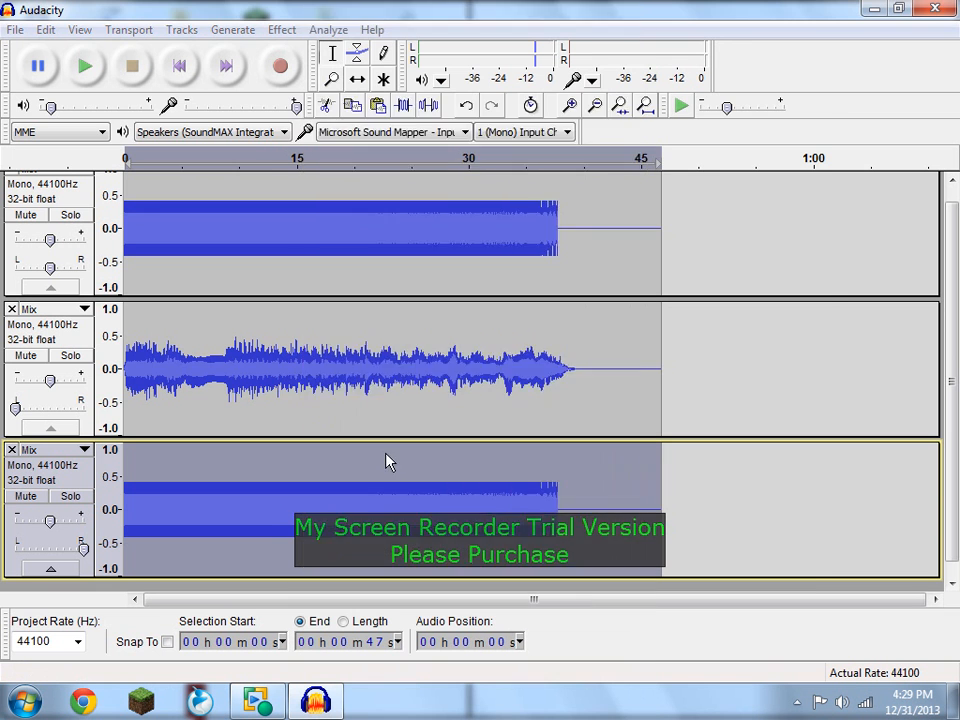
left_click(329, 225)
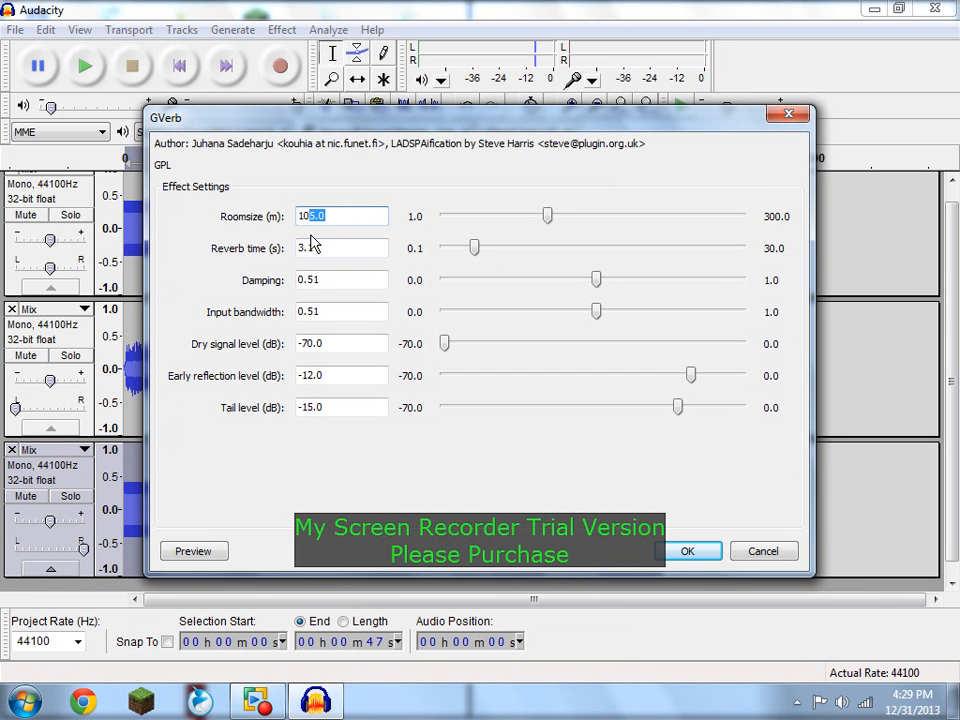
type("0")
left_click(322, 249)
type("3.0")
Set the damping and input bandwidth to 0.50 and apply the reverb to the right-panned copy.
left_click(329, 277)
key("BackSpace")
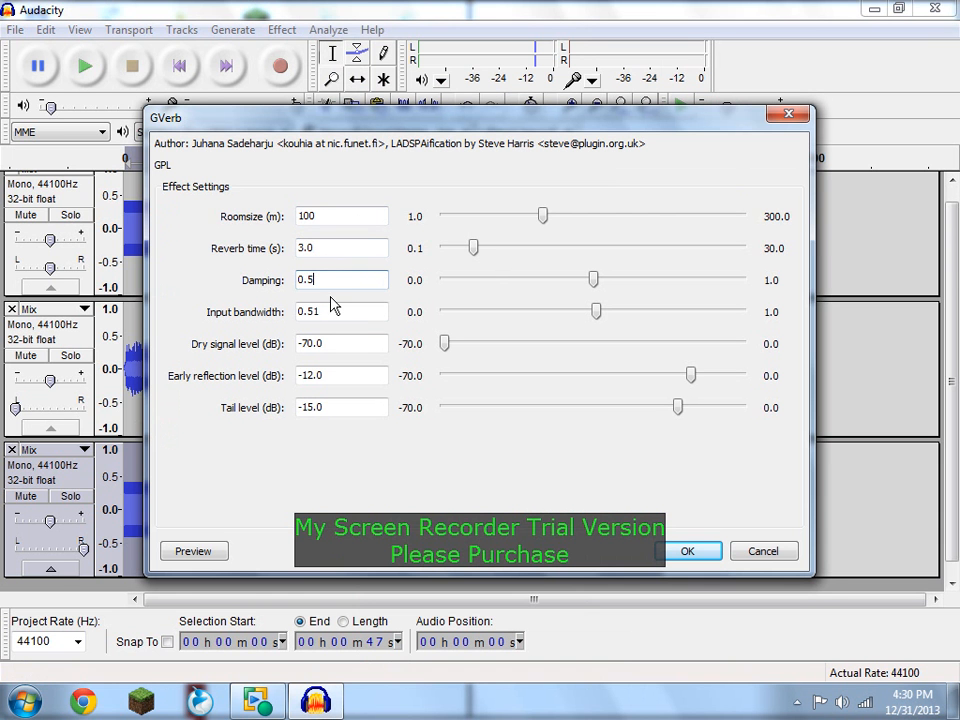
type("0")
left_click(334, 313)
key("BackSpace")
type("0")
left_click(686, 551)
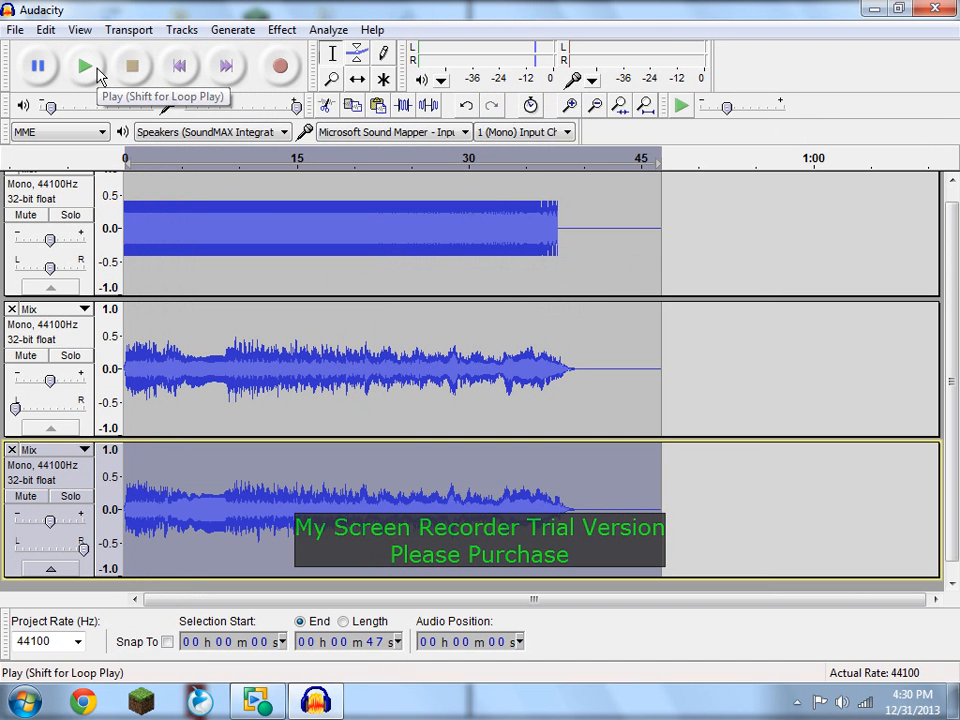
Play all three tracks together from the start to hear the siren with its stereo reverb, and stop playback.
left_click(86, 68)
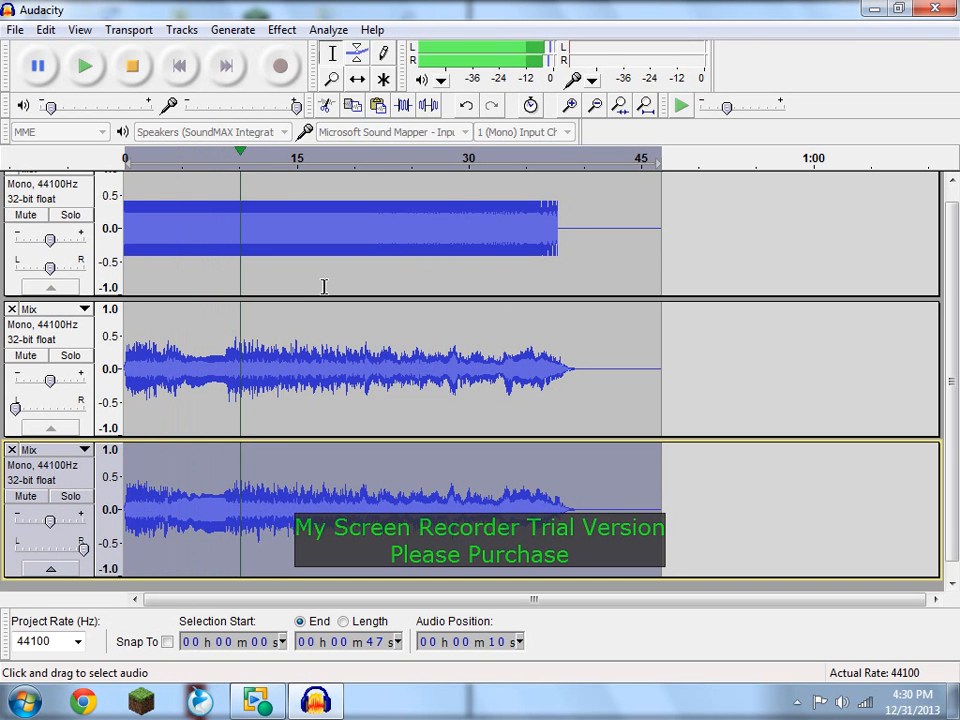
left_click(133, 66)
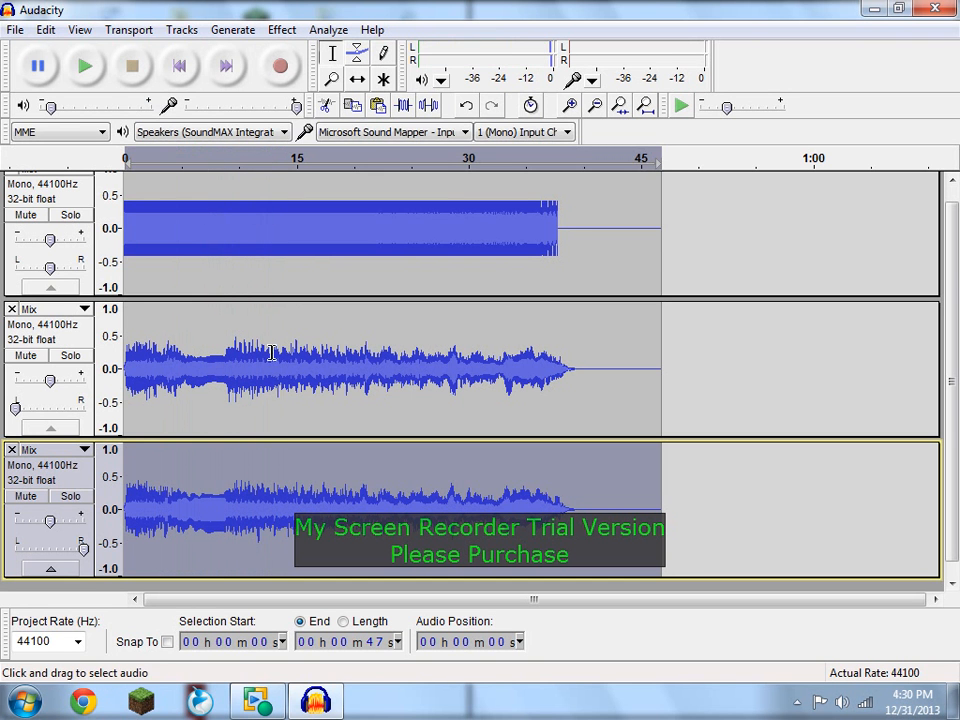
Mix and render the two reverb copies into one stereo track, and mix that with the dry siren track.
left_click_drag(273, 380, 335, 469)
left_click(184, 29)
left_click(216, 99)
left_click_drag(237, 236, 262, 400)
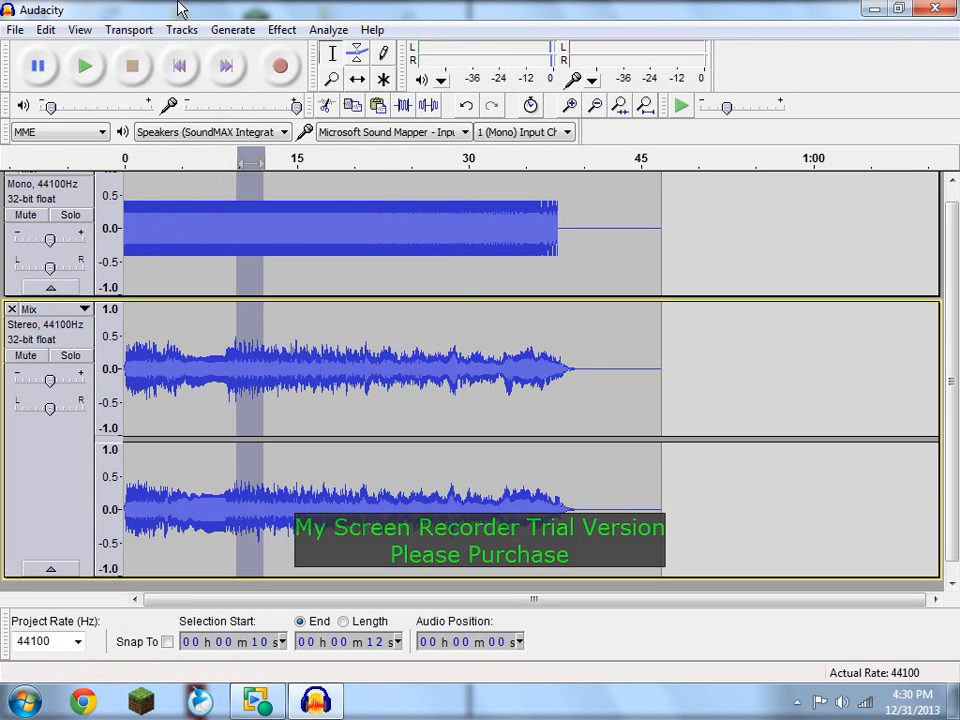
left_click(182, 29)
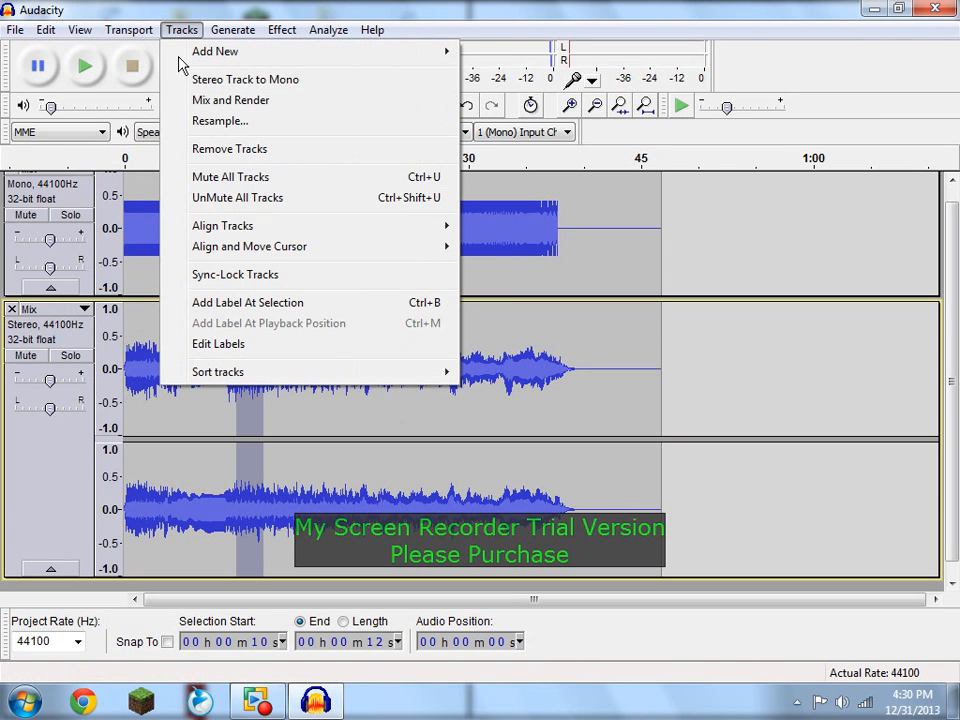
left_click(226, 101)
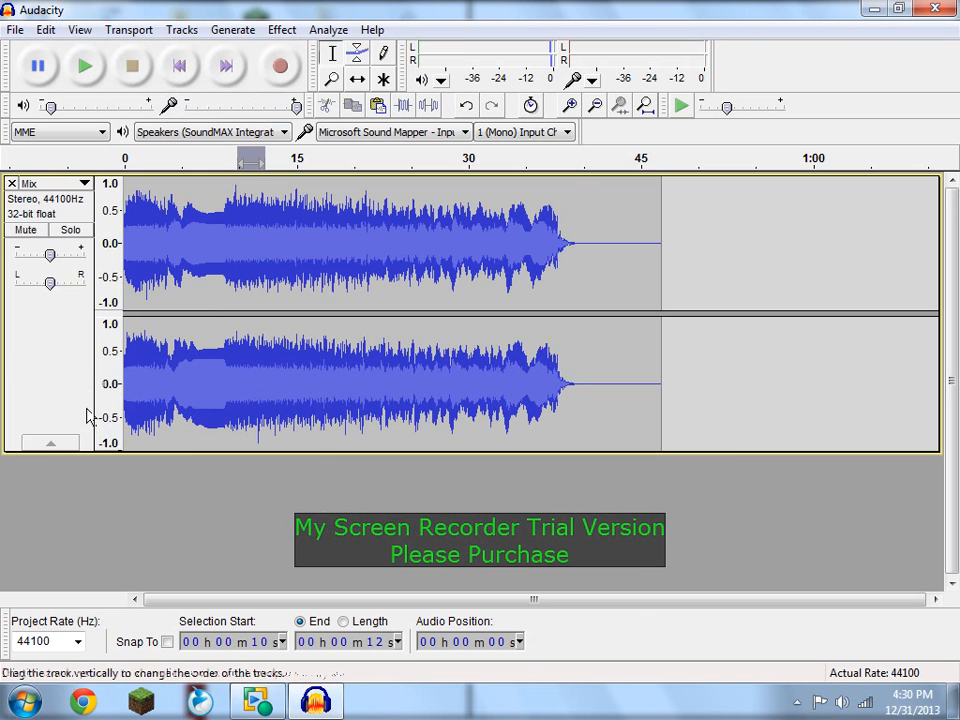
Apply a High Pass Filter with a cutoff frequency of 200 Hz to the whole mixed track.
left_click(64, 347)
left_click(282, 29)
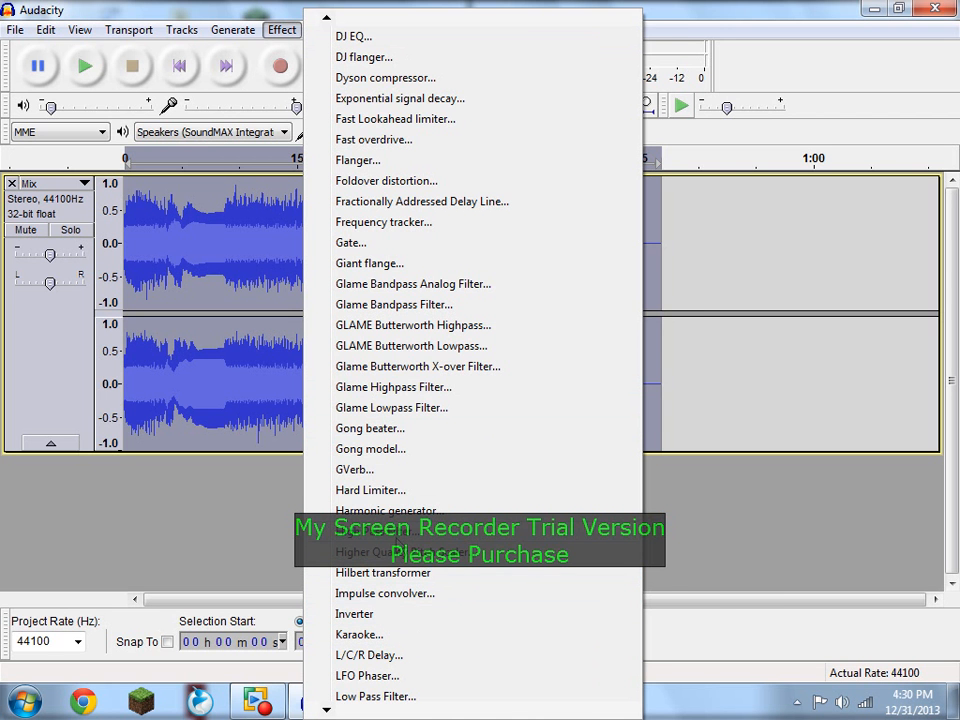
left_click(397, 534)
double_click(479, 370)
type("200")
left_click(532, 409)
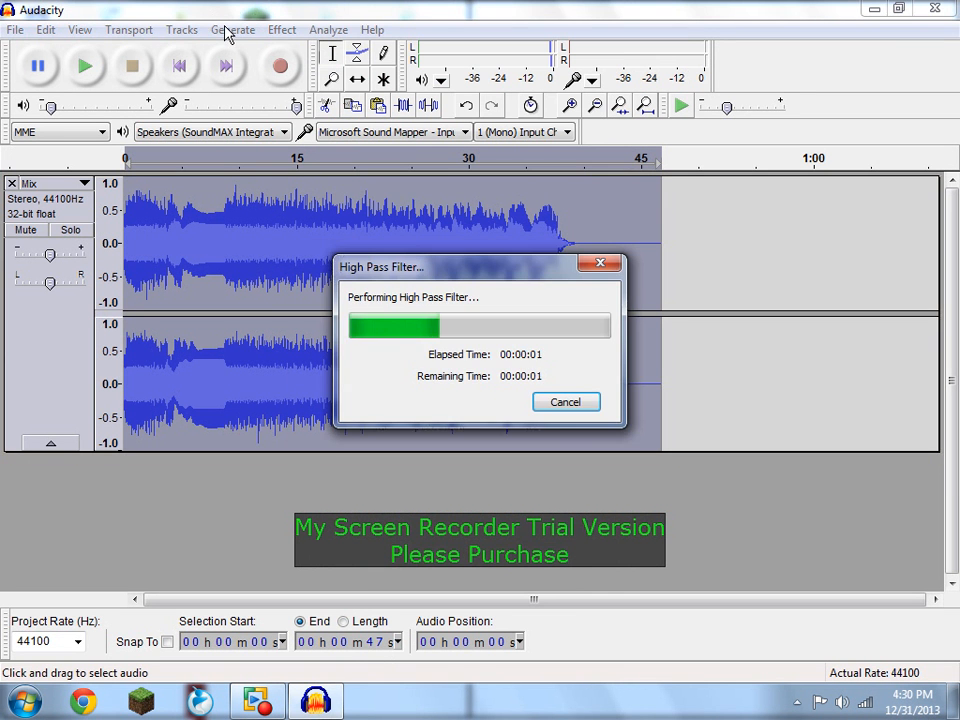
Apply a Low Pass Filter with a cutoff frequency of 2000 Hz to the whole mixed track.
left_click(279, 31)
scroll(447, 460, "down", 9)
mouse_move(370, 17)
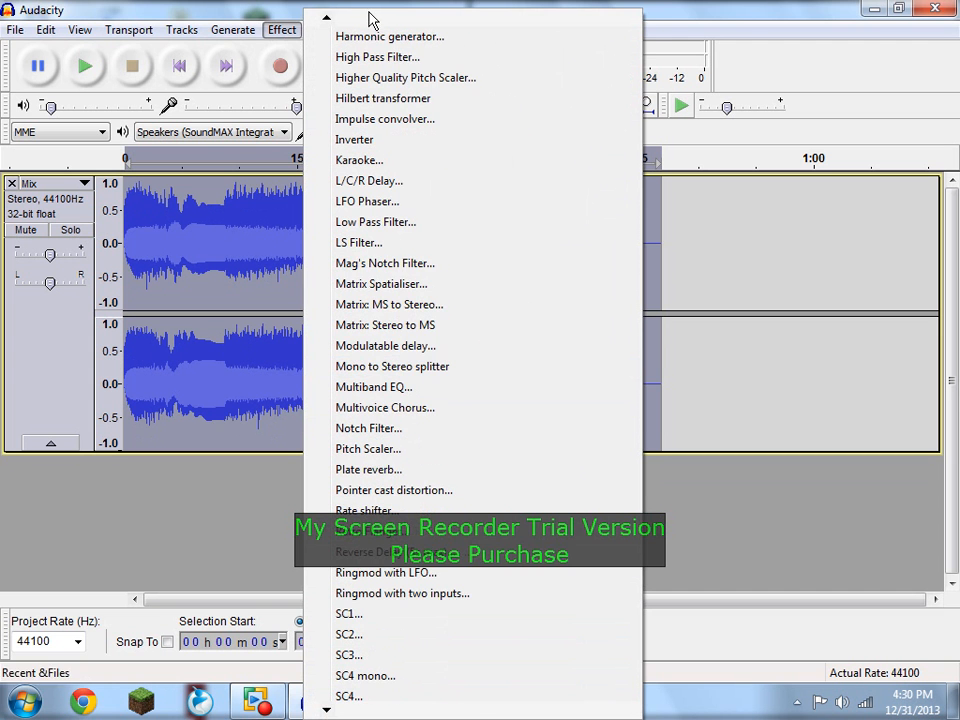
left_click(395, 222)
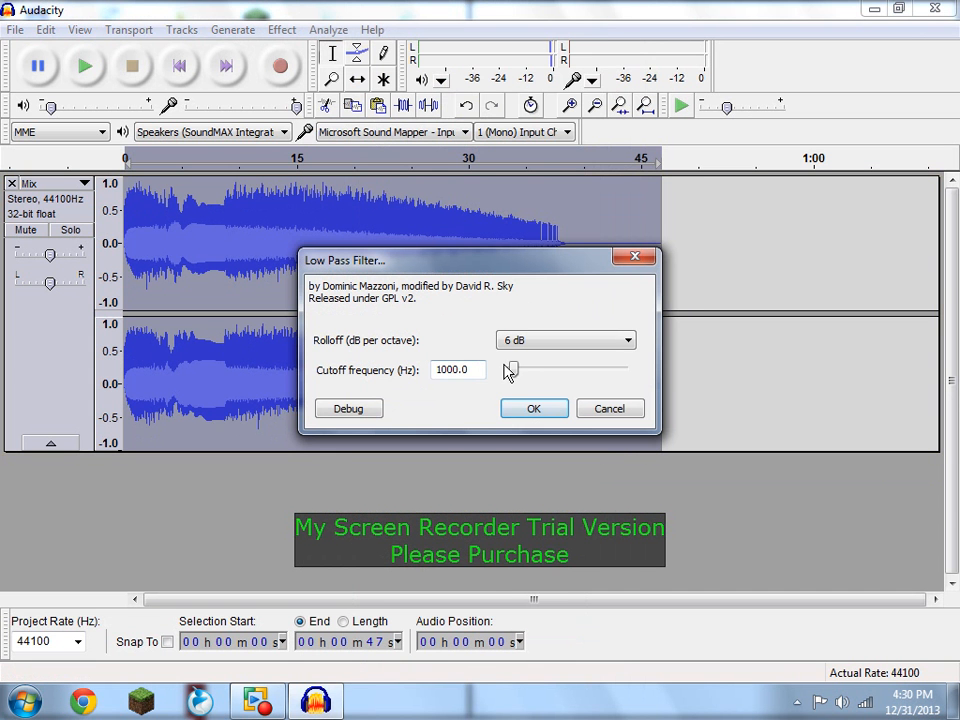
key("shift+Tab")
type("2000")
left_click(508, 410)
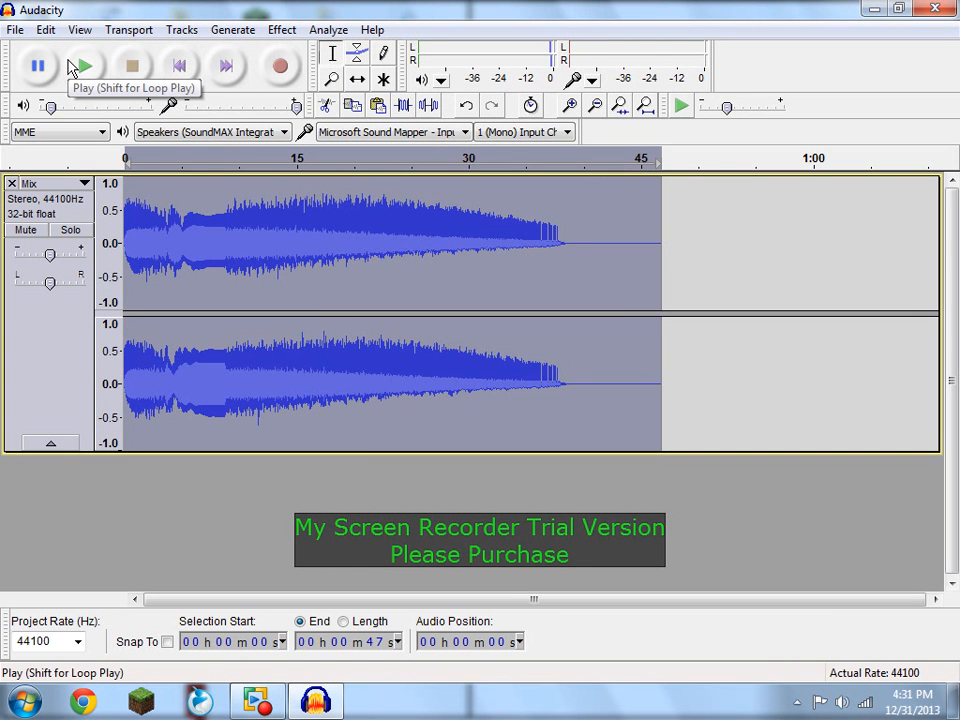
Listen to the filtered siren briefly from the start and again from about 9 s.
left_click(71, 66)
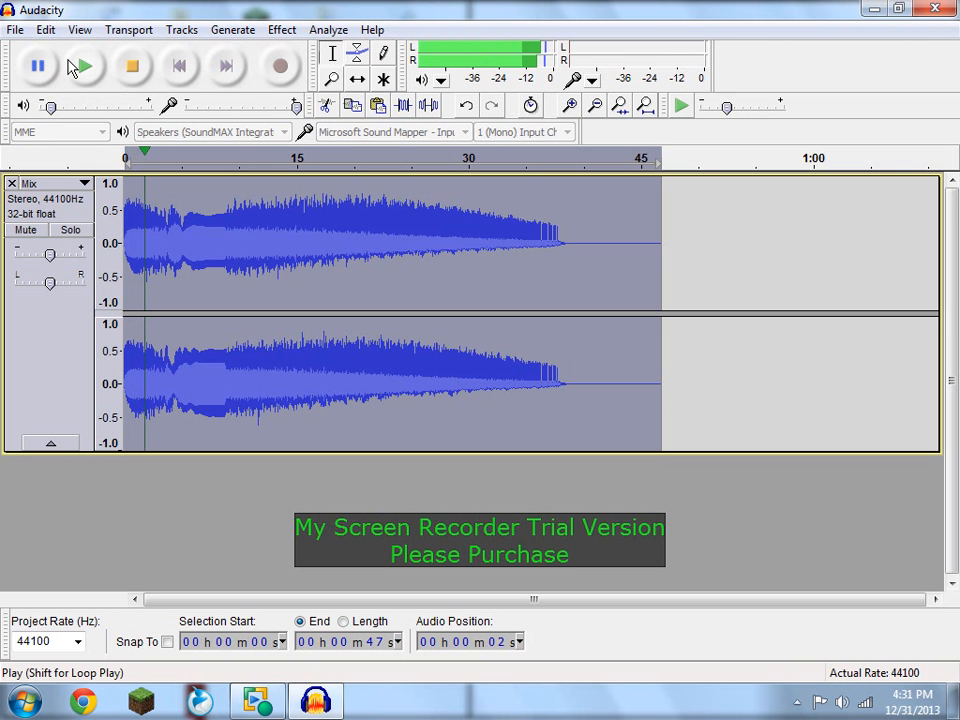
left_click(141, 68)
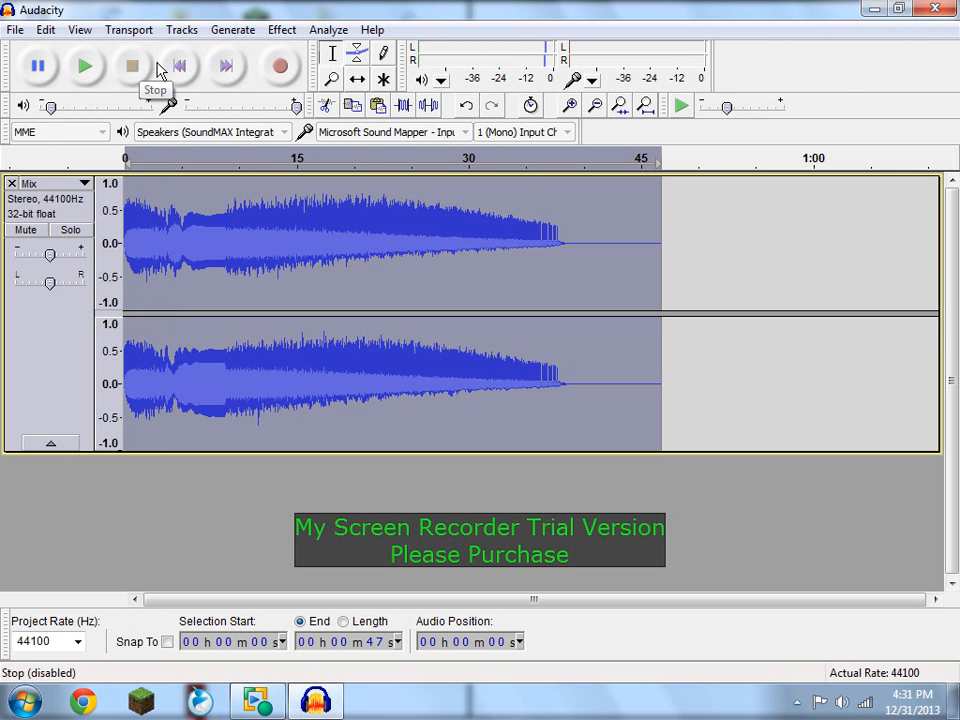
left_click(226, 207)
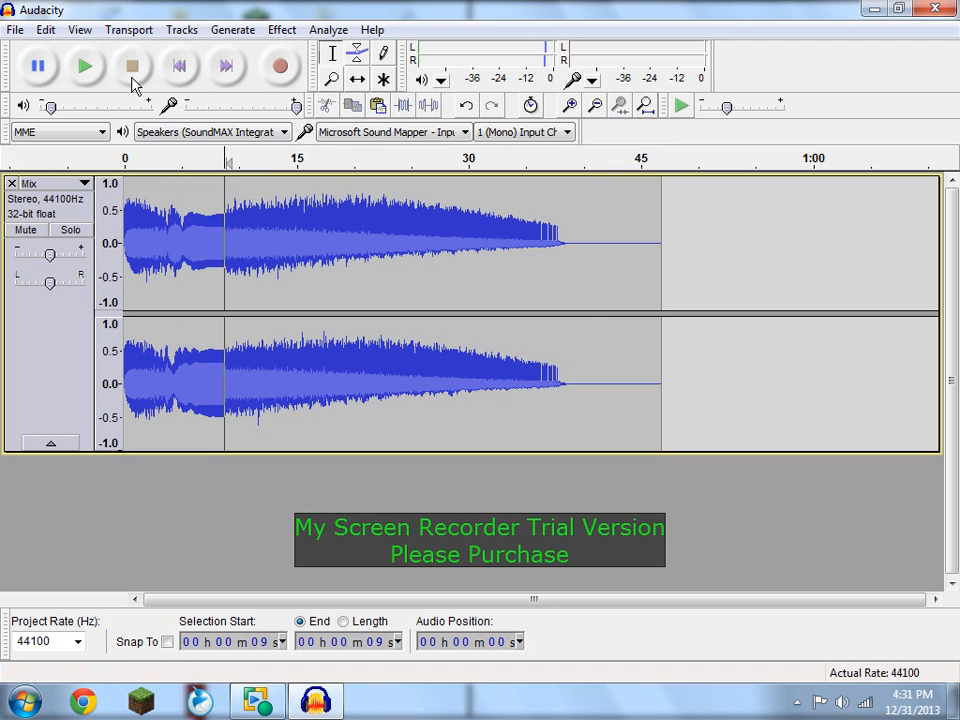
left_click(88, 71)
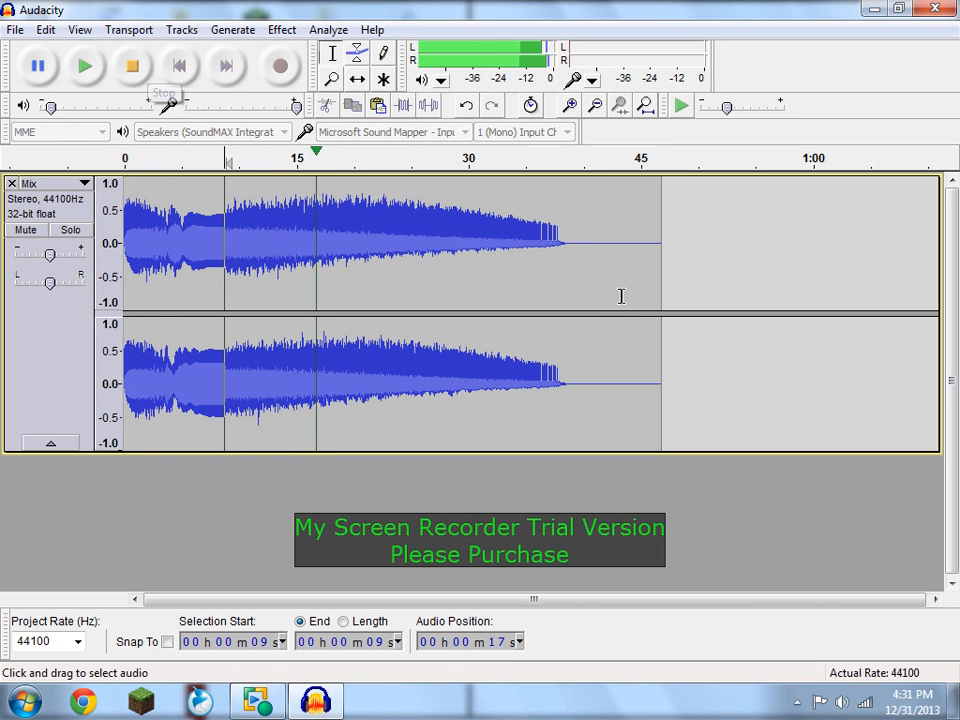
Stop playback and apply Cross Fade Out to the siren from about 12 s to the end of the track.
left_click_drag(658, 276, 268, 310)
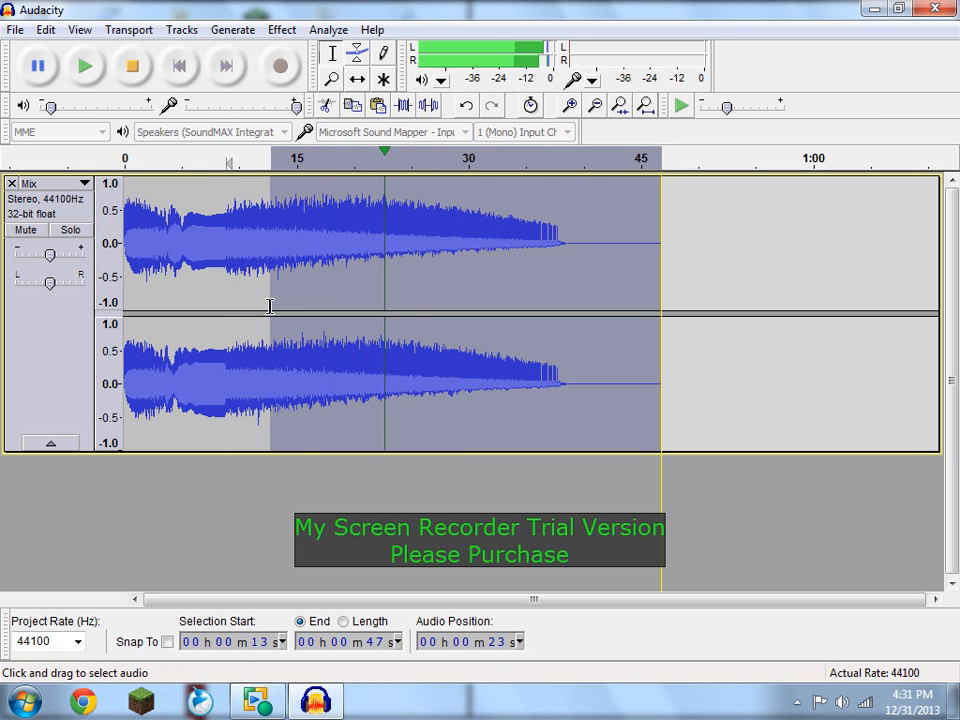
left_click(133, 63)
left_click(290, 32)
mouse_move(338, 22)
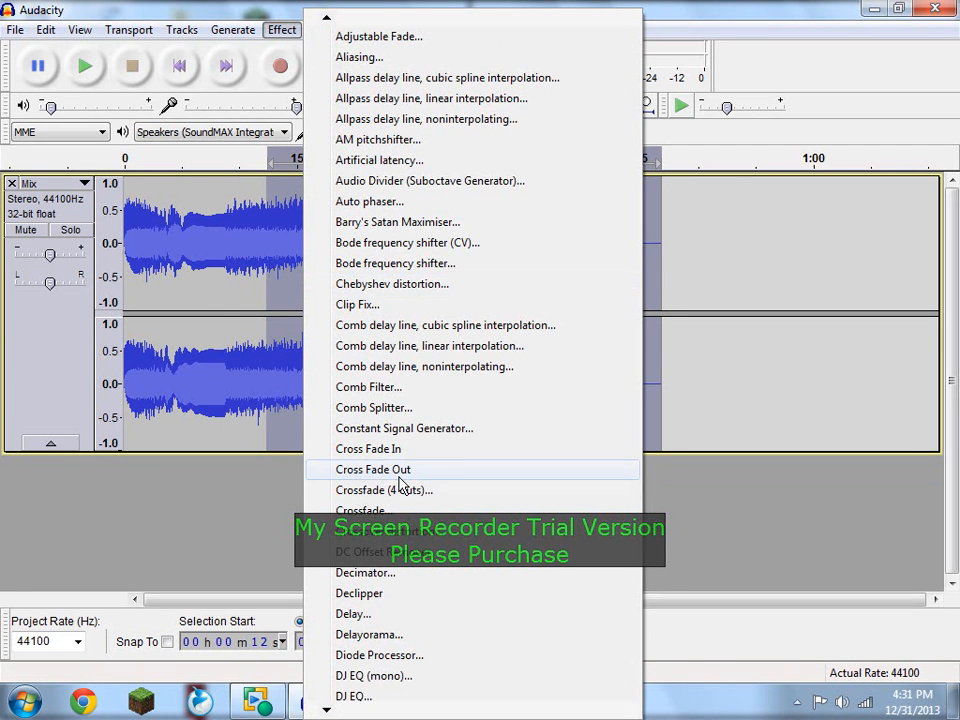
left_click(395, 470)
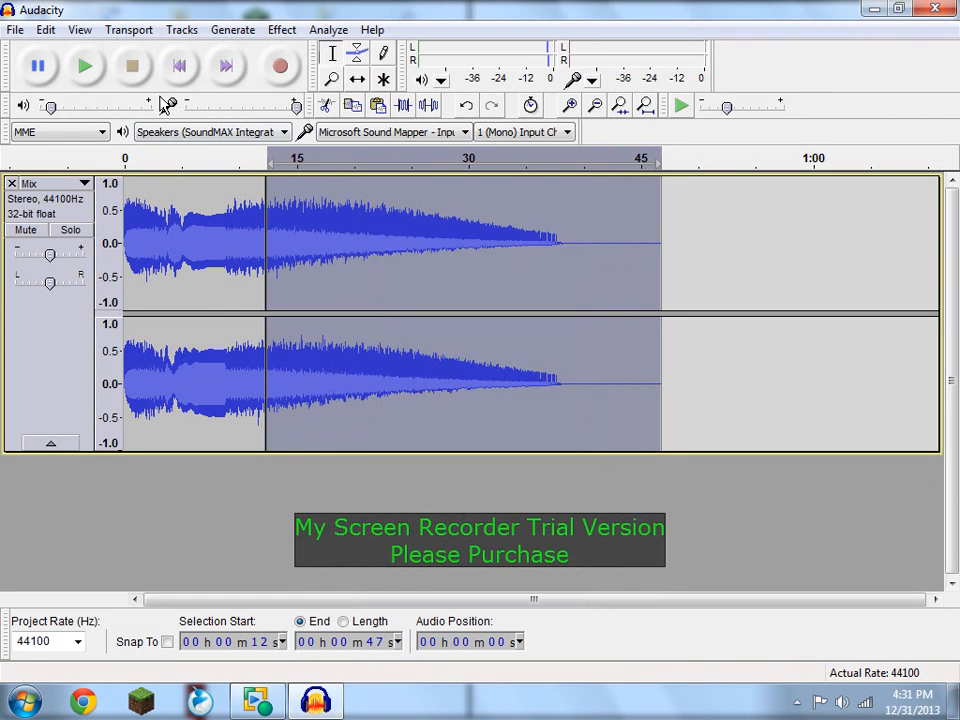
Listen briefly to the faded section and apply Cross Fade Out to the same selection again.
left_click(99, 74)
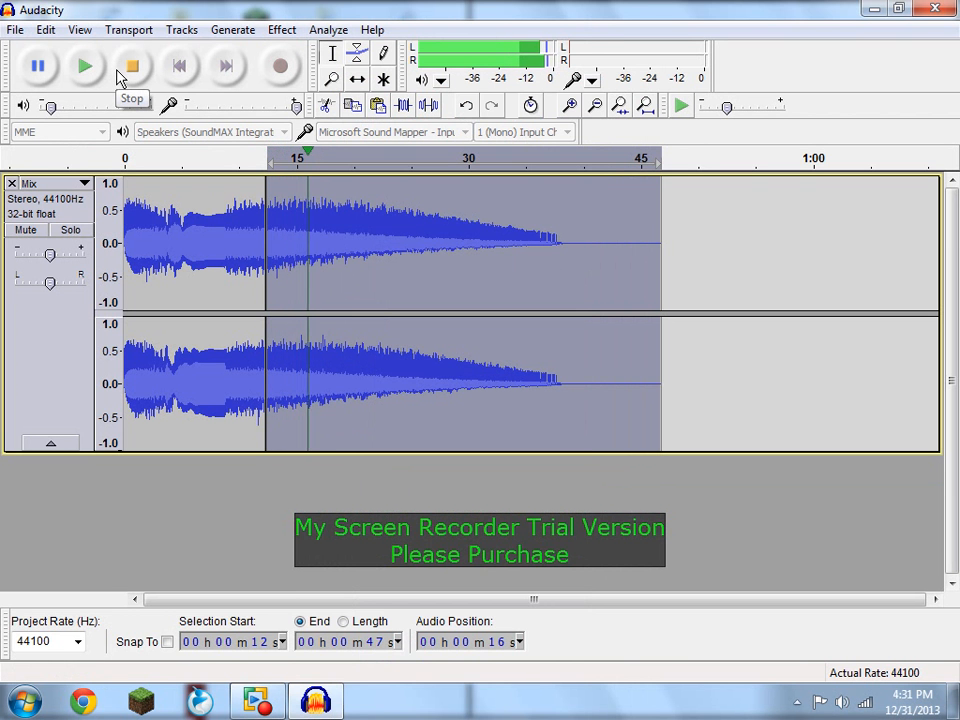
left_click(130, 72)
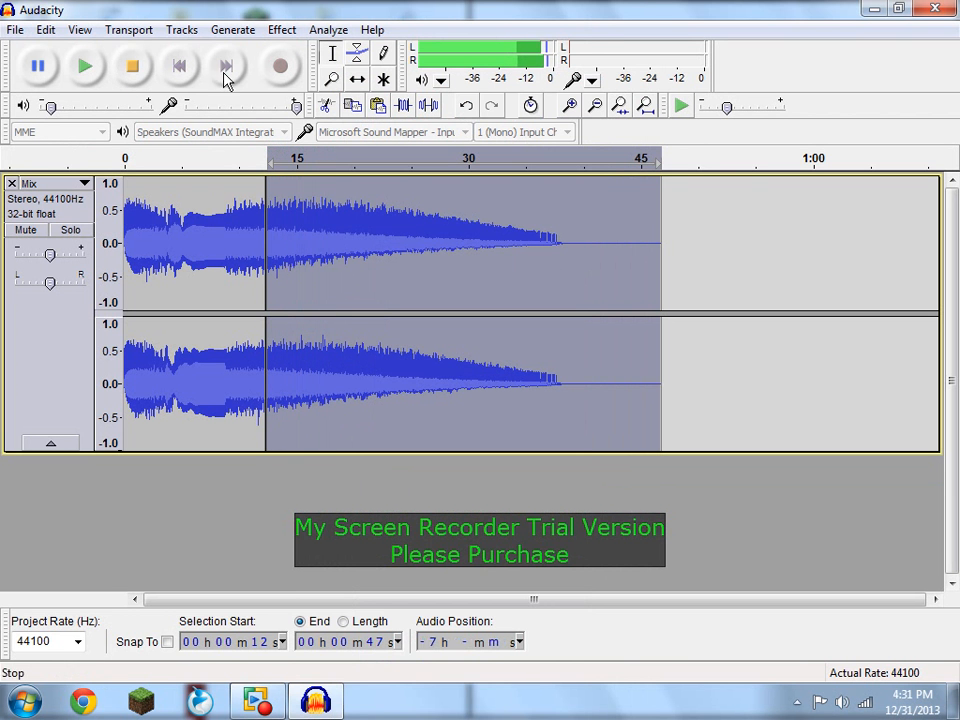
left_click(283, 30)
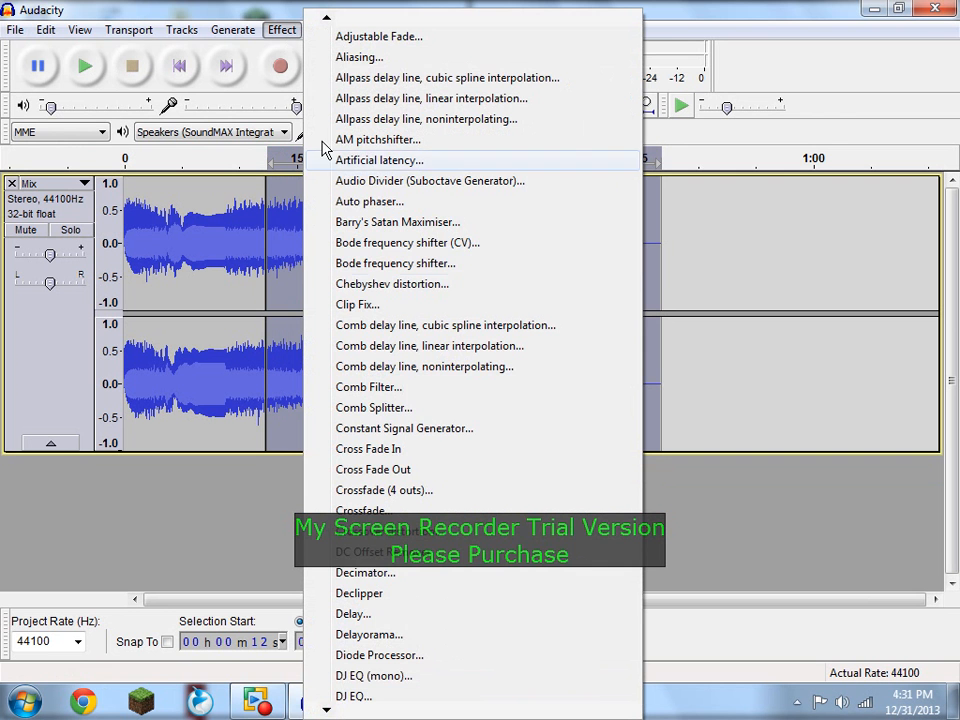
left_click(379, 469)
left_click(278, 32)
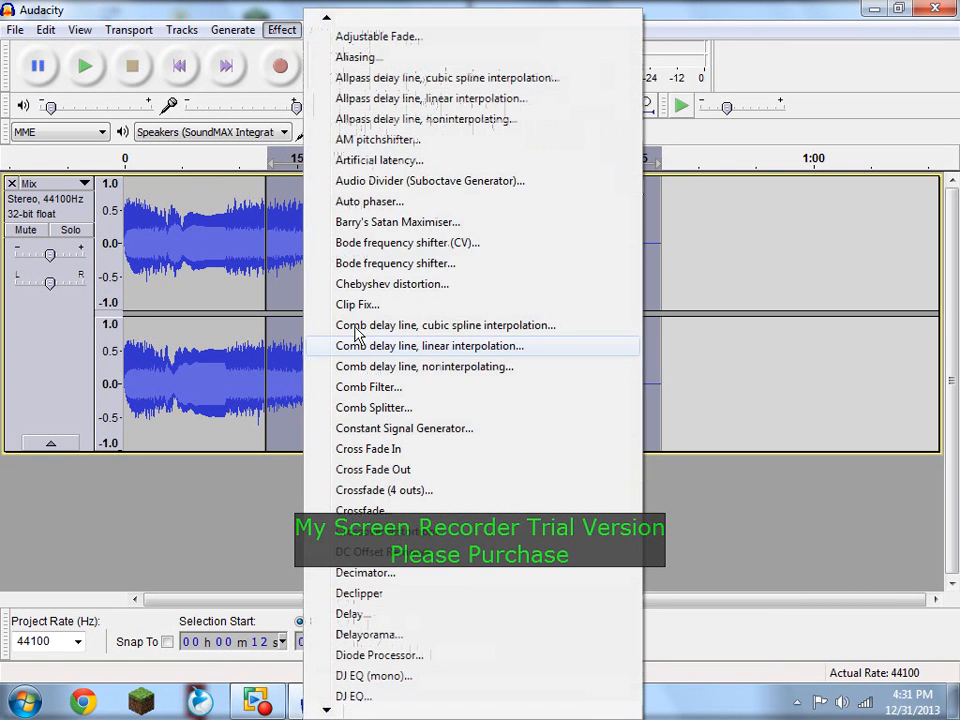
left_click(373, 469)
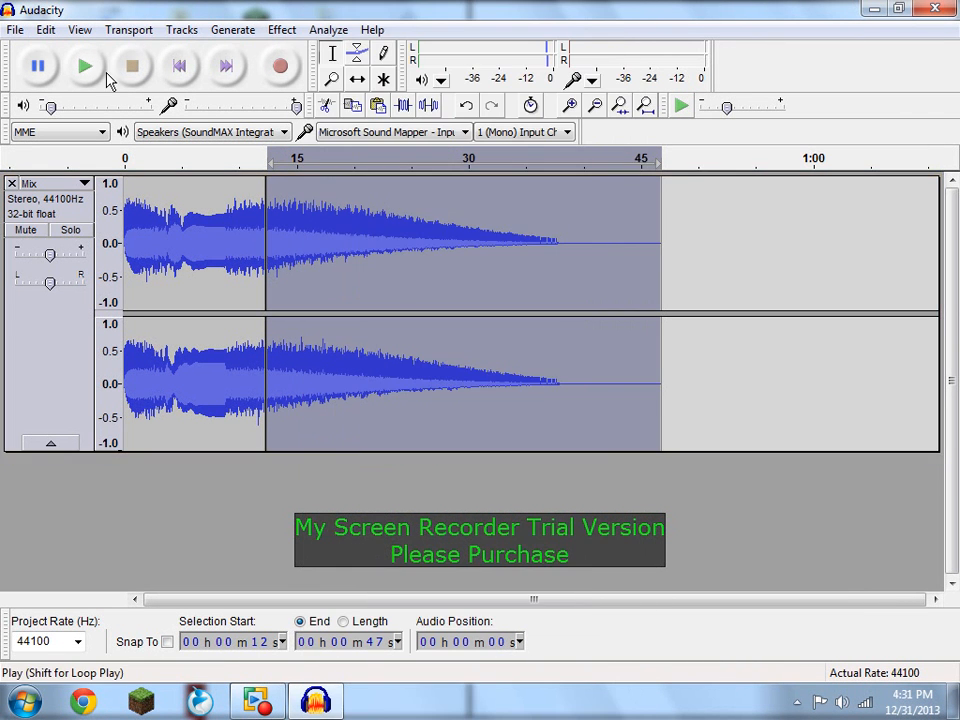
Play the start of the faded section, replay the siren from the beginning of the track, and stop playback.
left_click(101, 74)
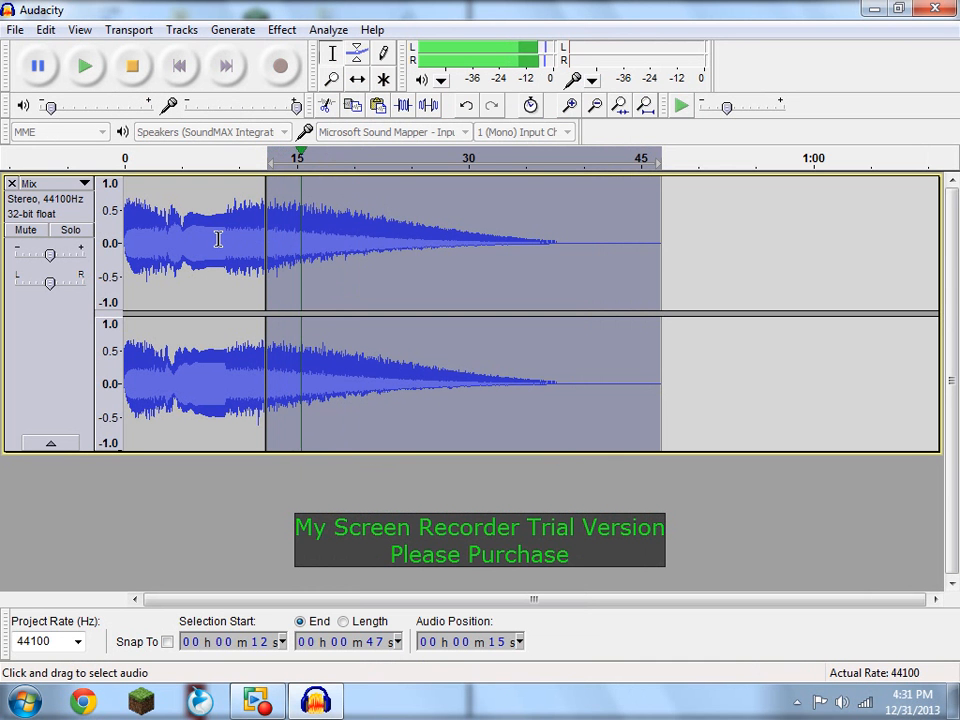
left_click(132, 66)
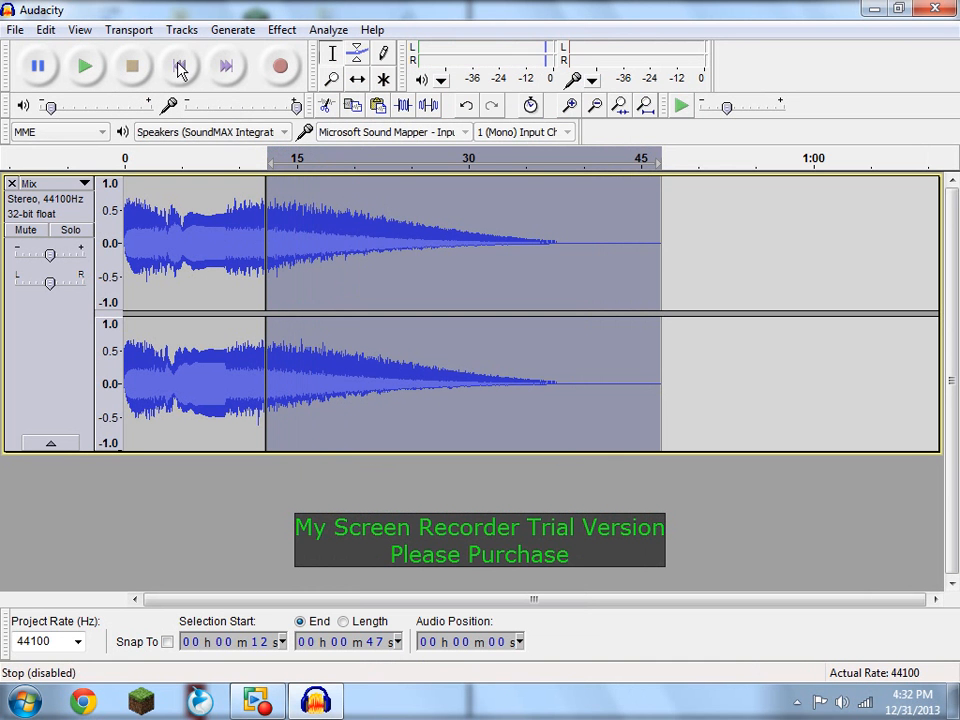
left_click(179, 66)
key("space")
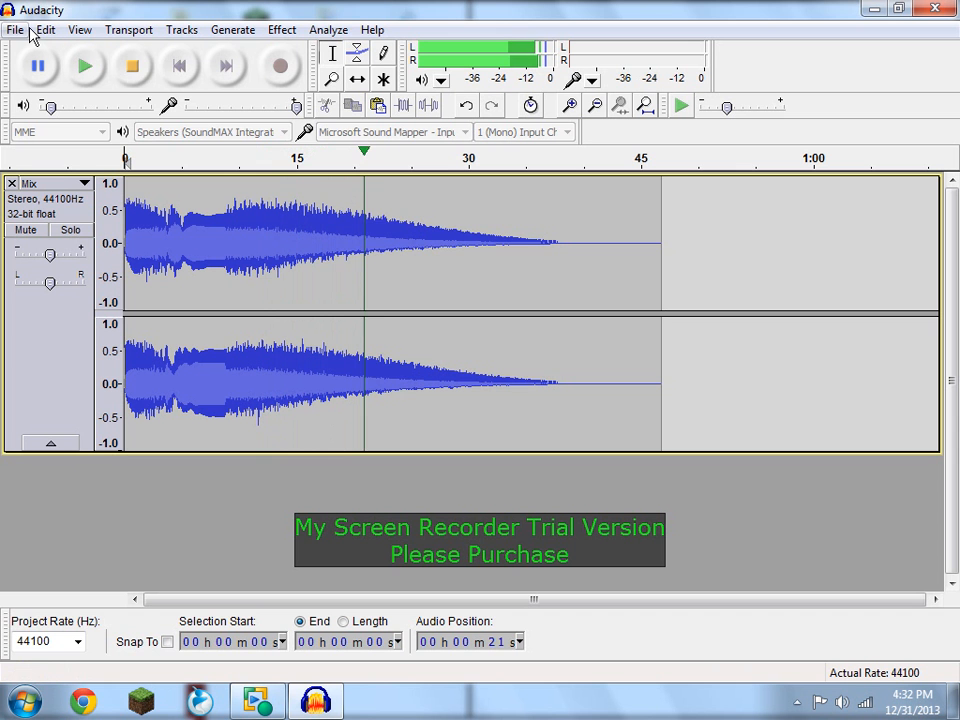
left_click(145, 75)
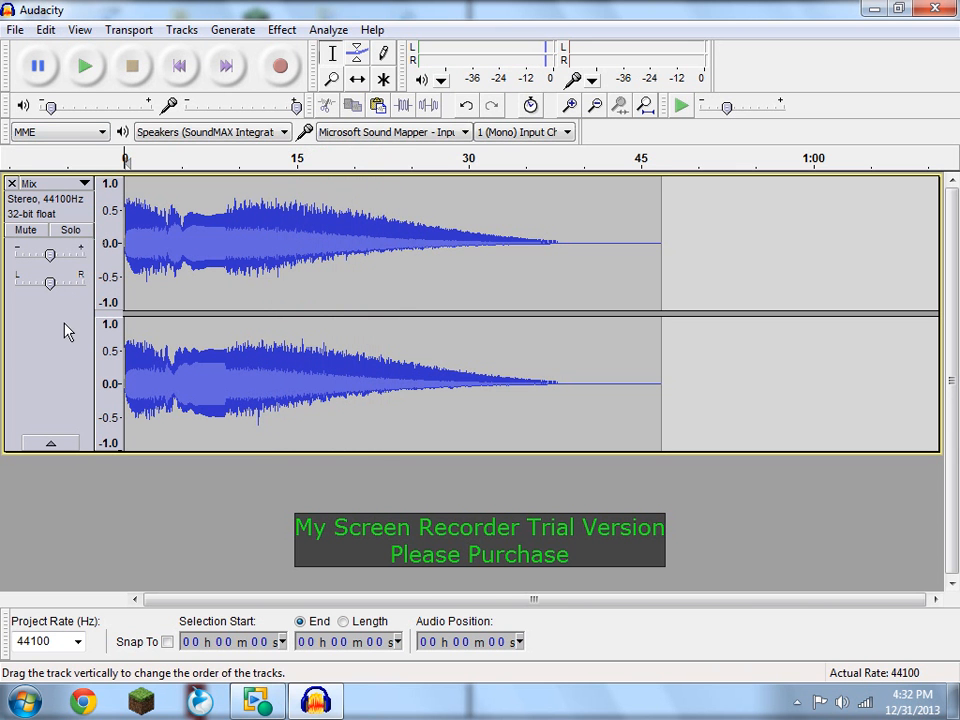
Select the whole mixed stereo track and duplicate it.
left_click(55, 210)
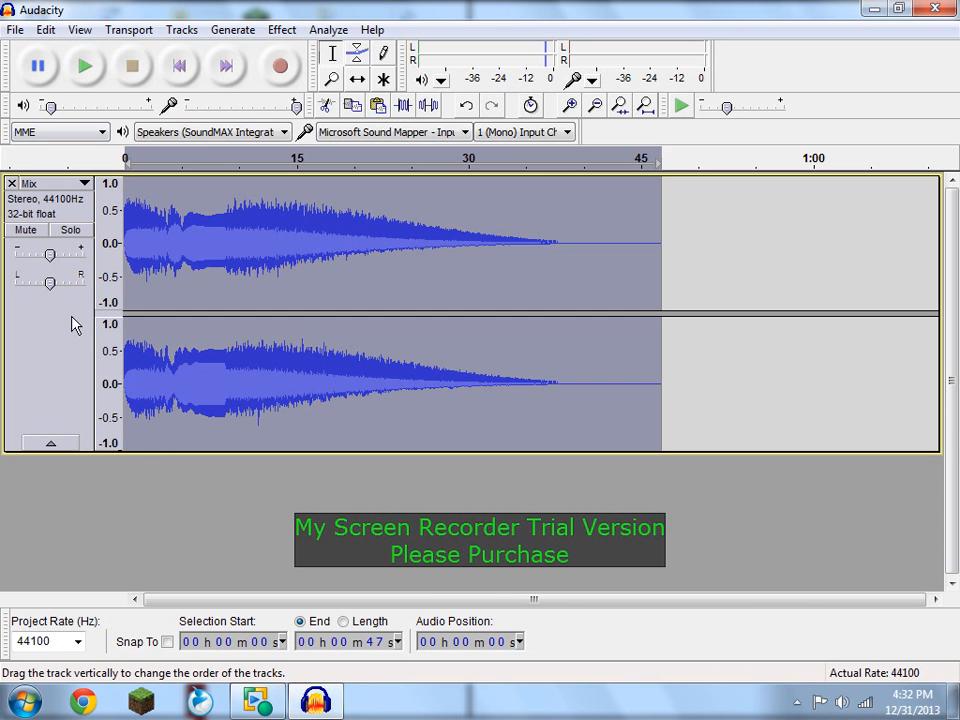
left_click(46, 30)
left_click(130, 216)
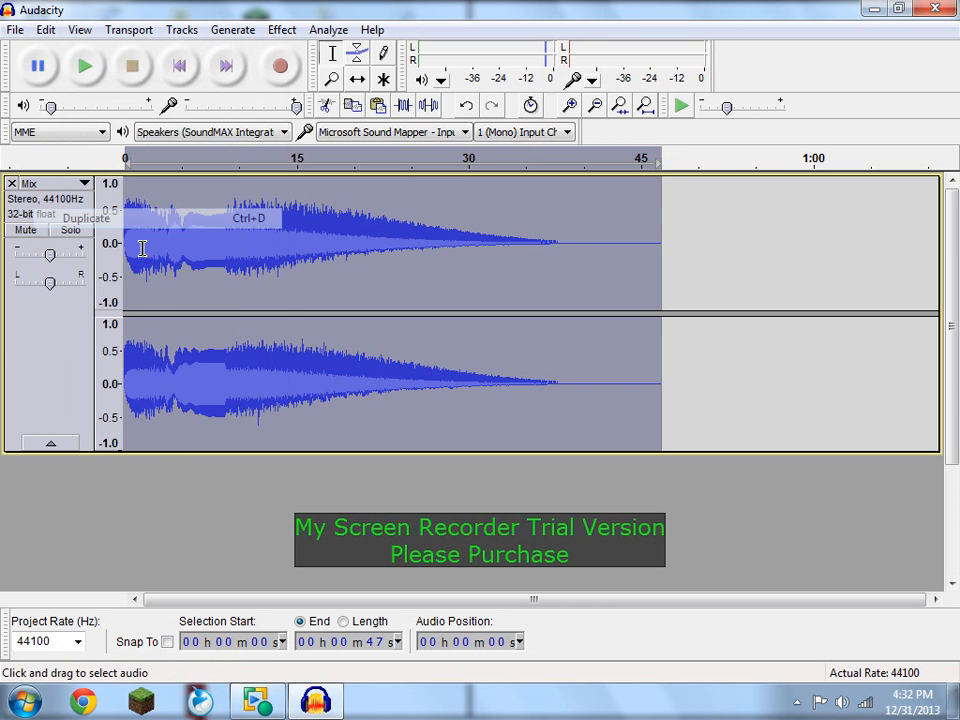
Start Change Pitch on the duplicate track and preview it at -4 semitones.
left_click(50, 500)
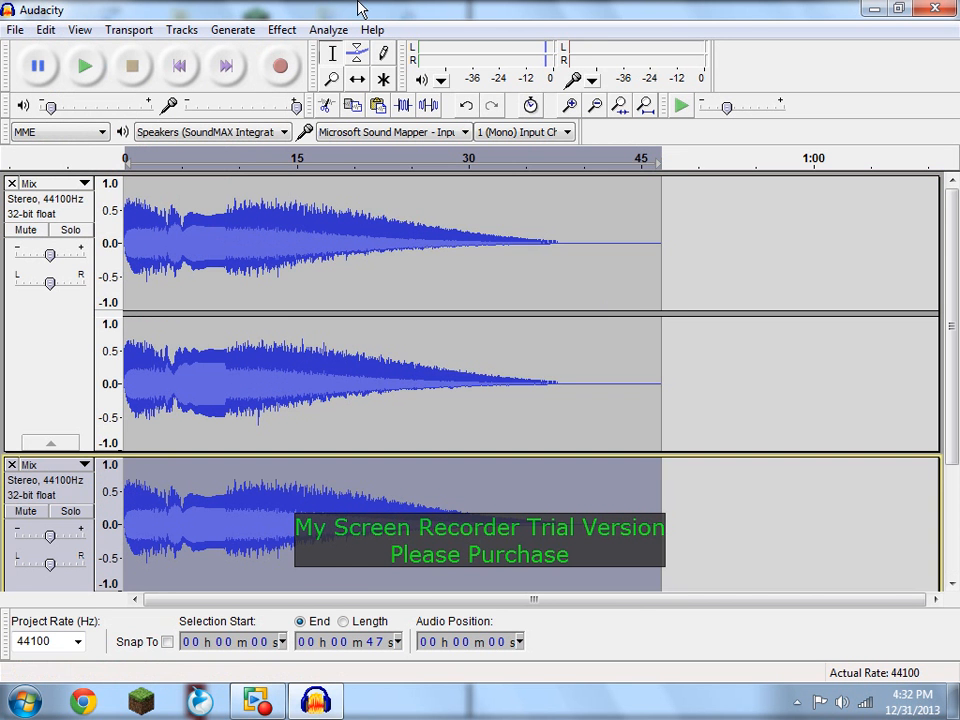
left_click(295, 35)
mouse_move(355, 21)
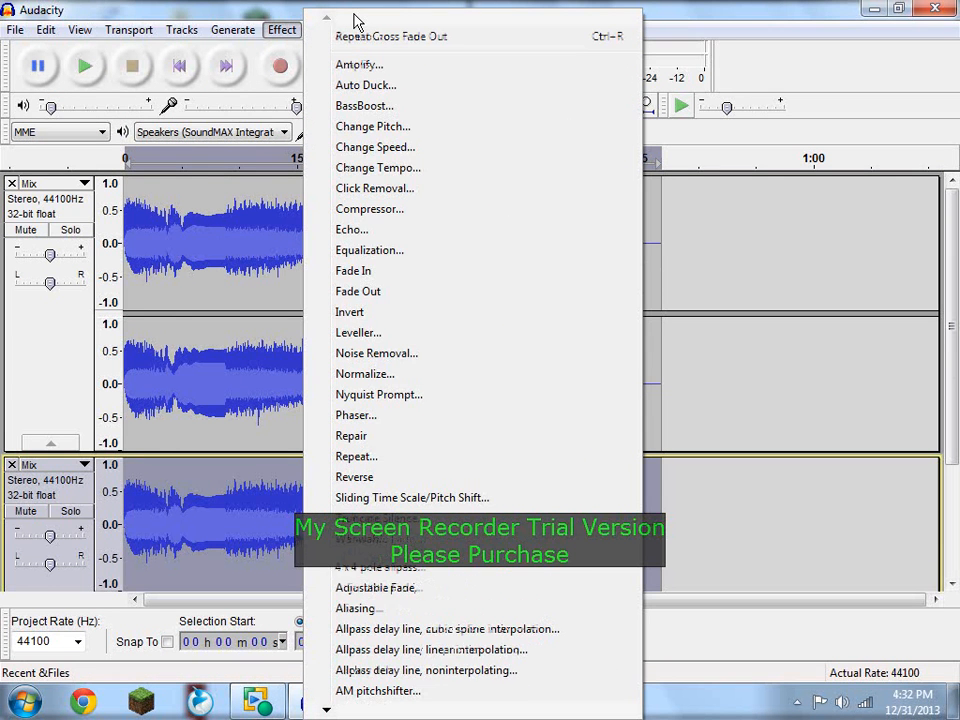
left_click(345, 127)
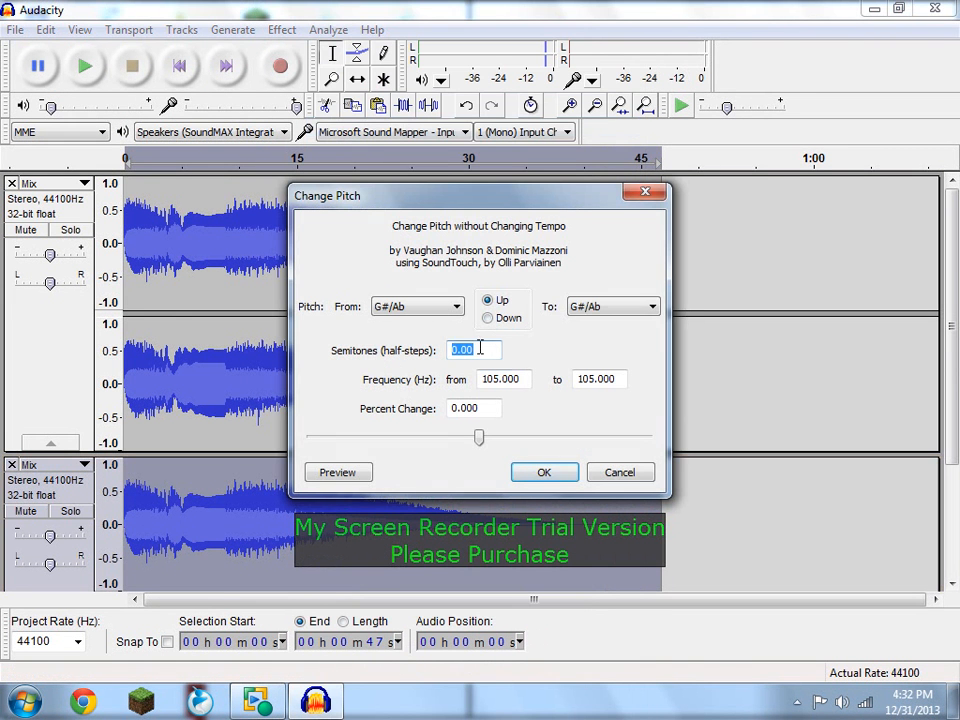
type("-4")
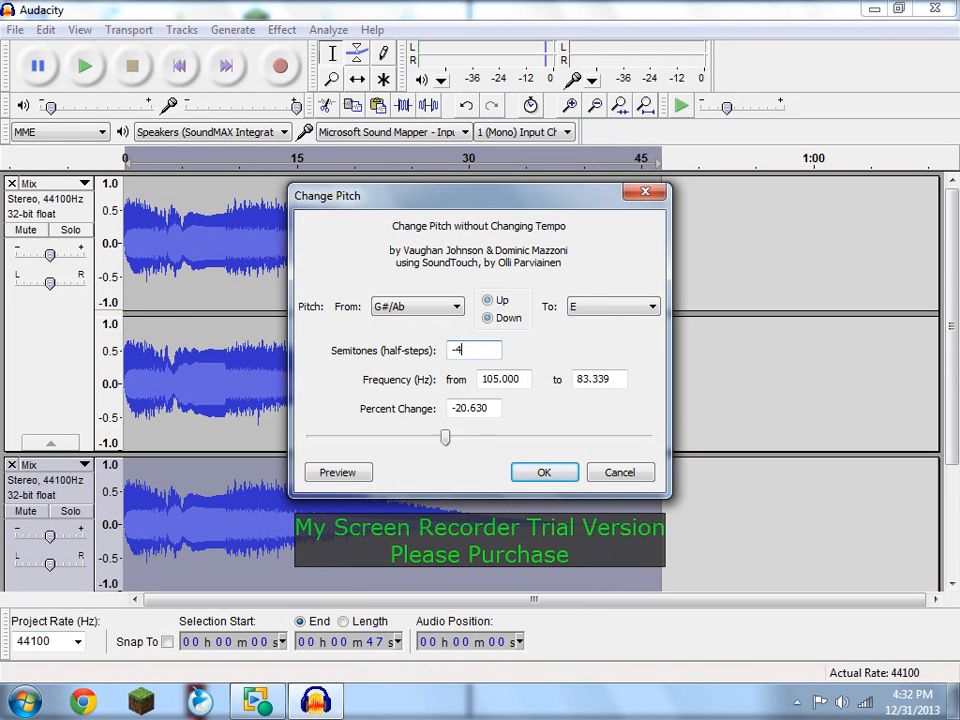
left_click(349, 468)
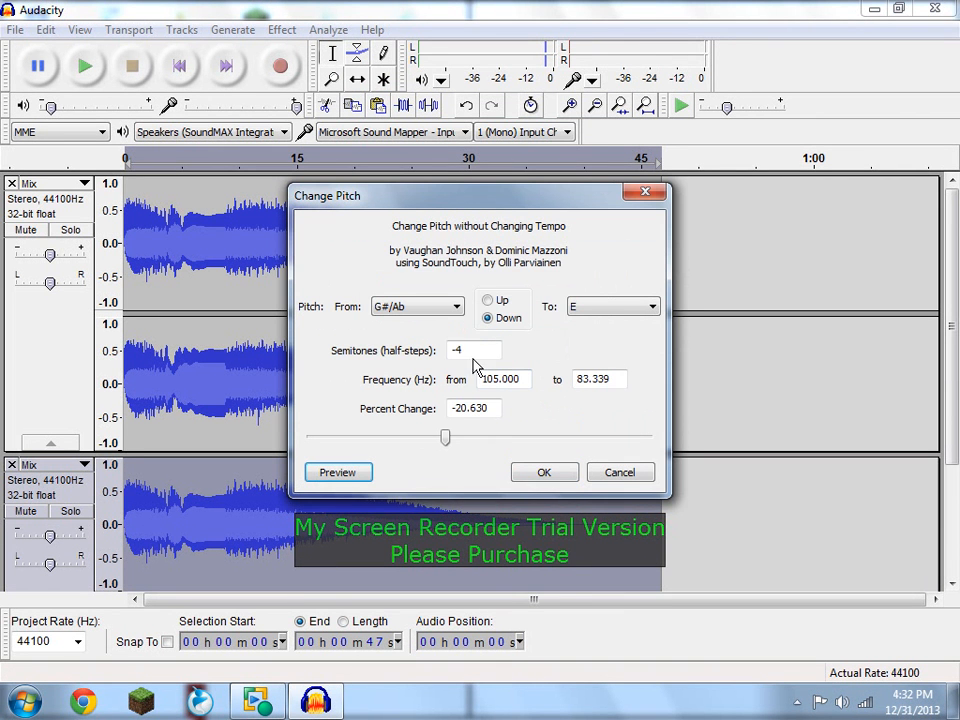
Set the pitch change to -3 semitones, preview it, and apply it to the duplicate track.
key("BackSpace")
type("3")
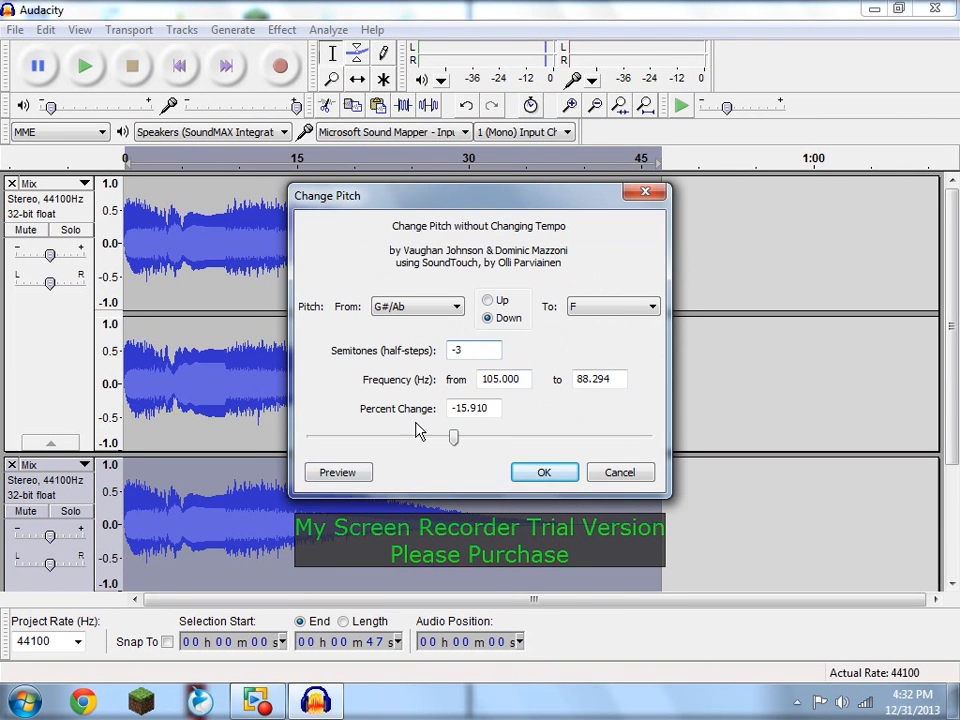
left_click(340, 474)
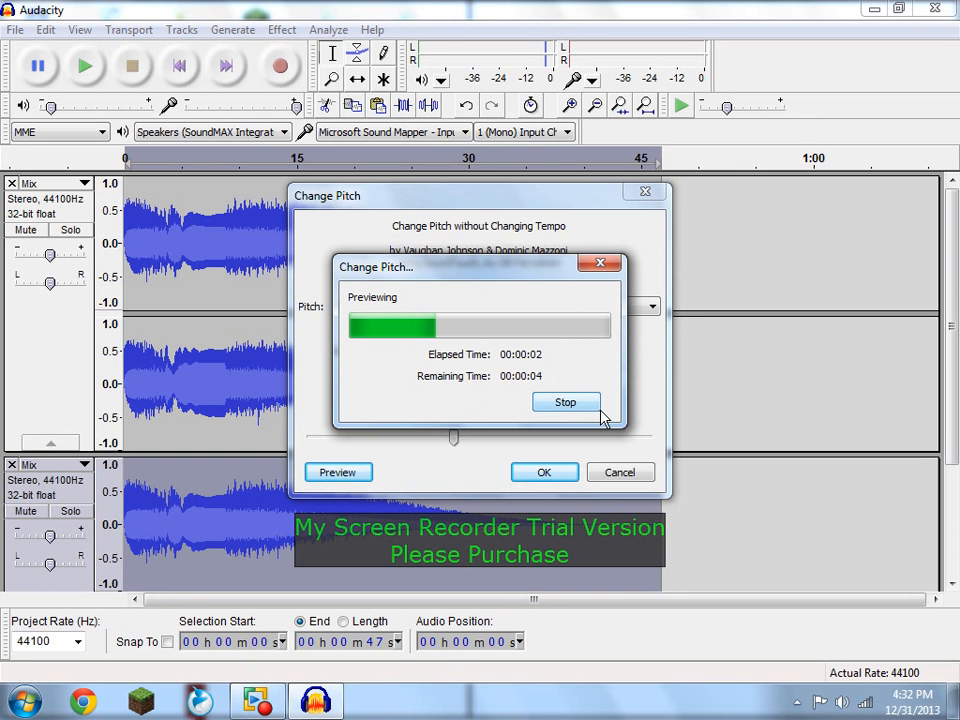
left_click(565, 402)
left_click(552, 473)
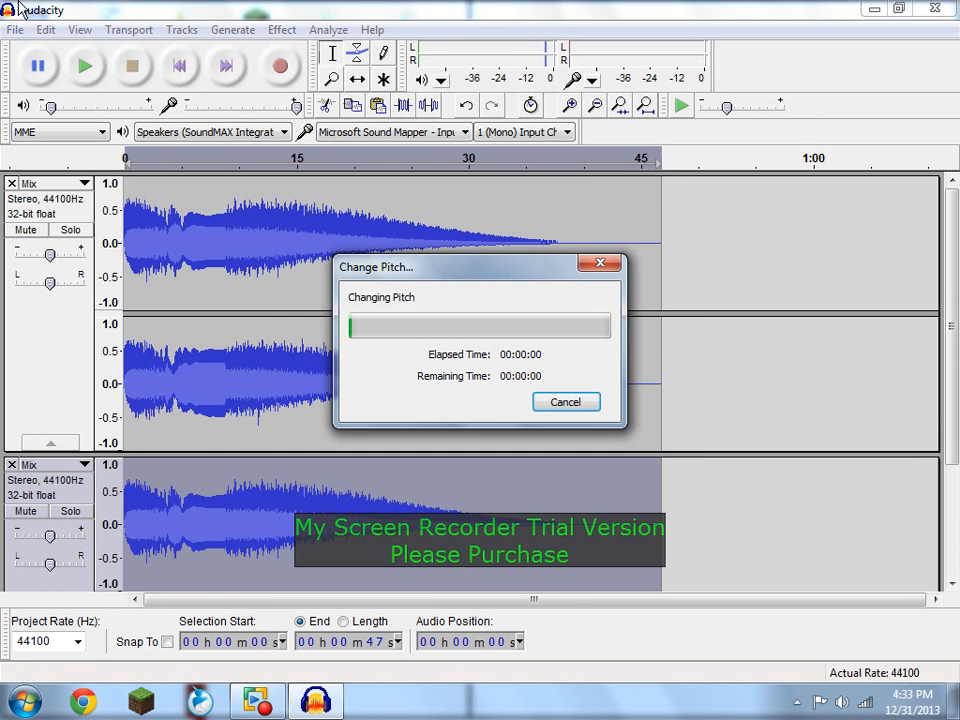
Play the original and pitched-down tracks together from the start, stop playback, and undo the pitch change.
left_click(86, 68)
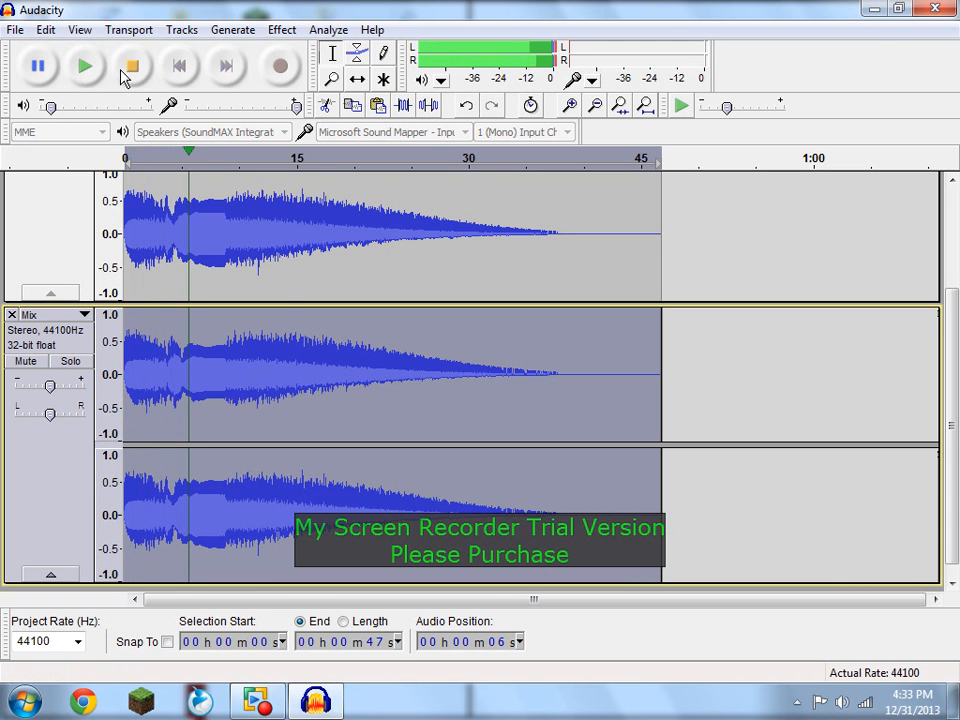
left_click(125, 75)
left_click(45, 30)
left_click(58, 52)
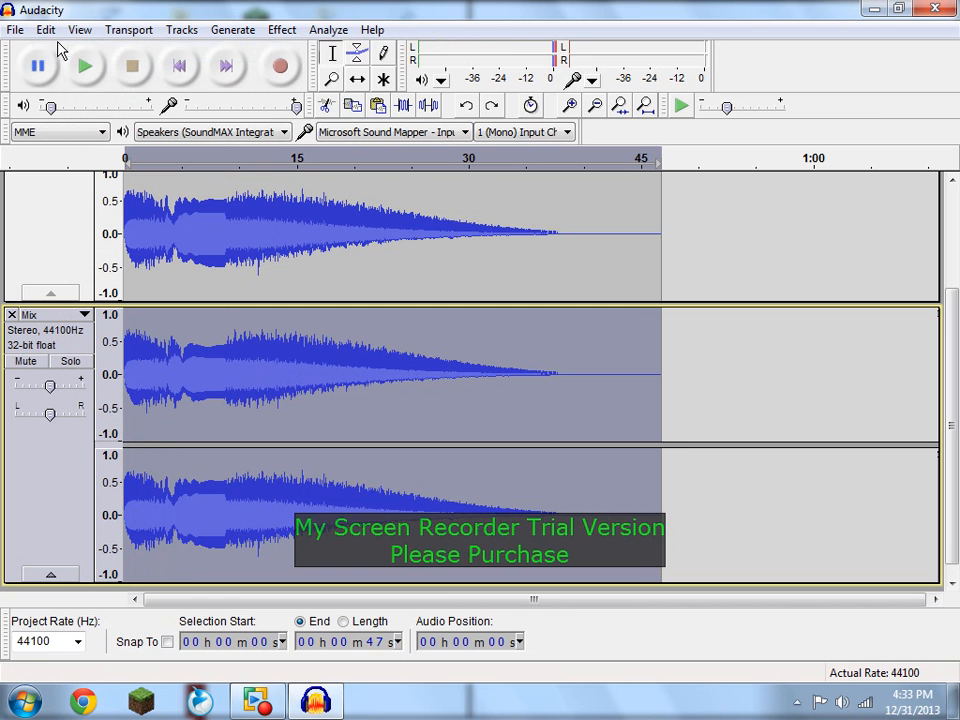
Apply Change Pitch to the whole duplicate track again.
left_click(282, 30)
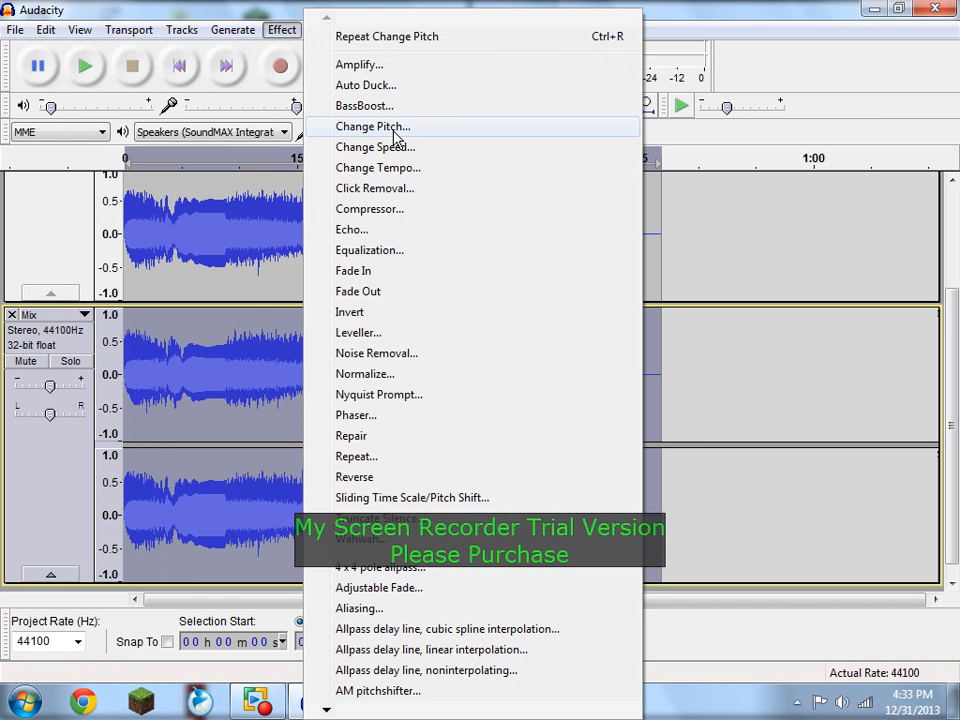
left_click(470, 127)
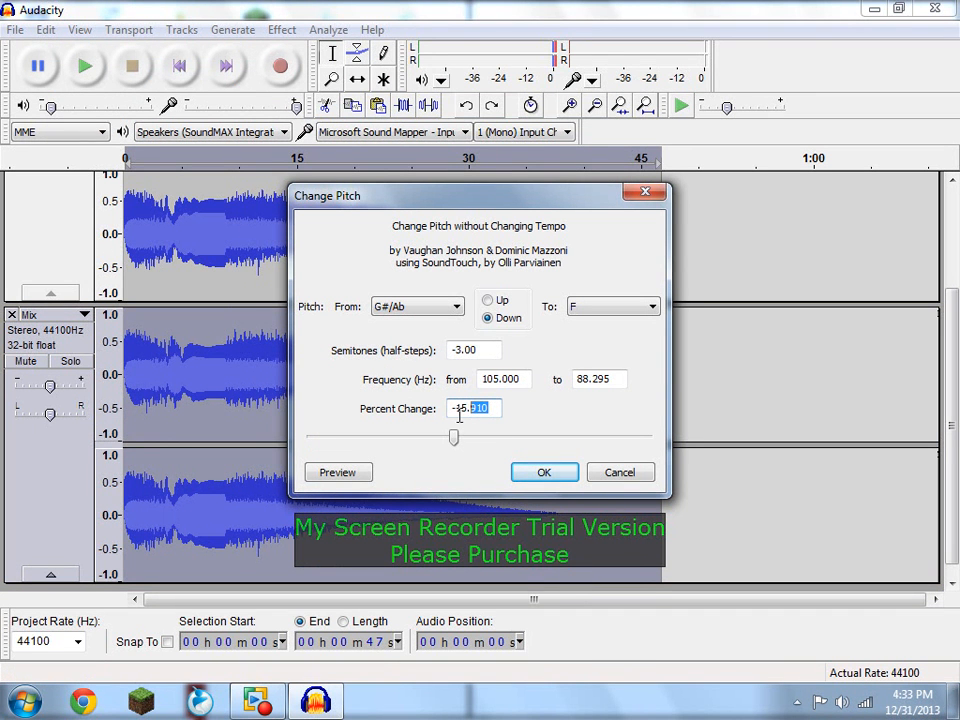
left_click(540, 473)
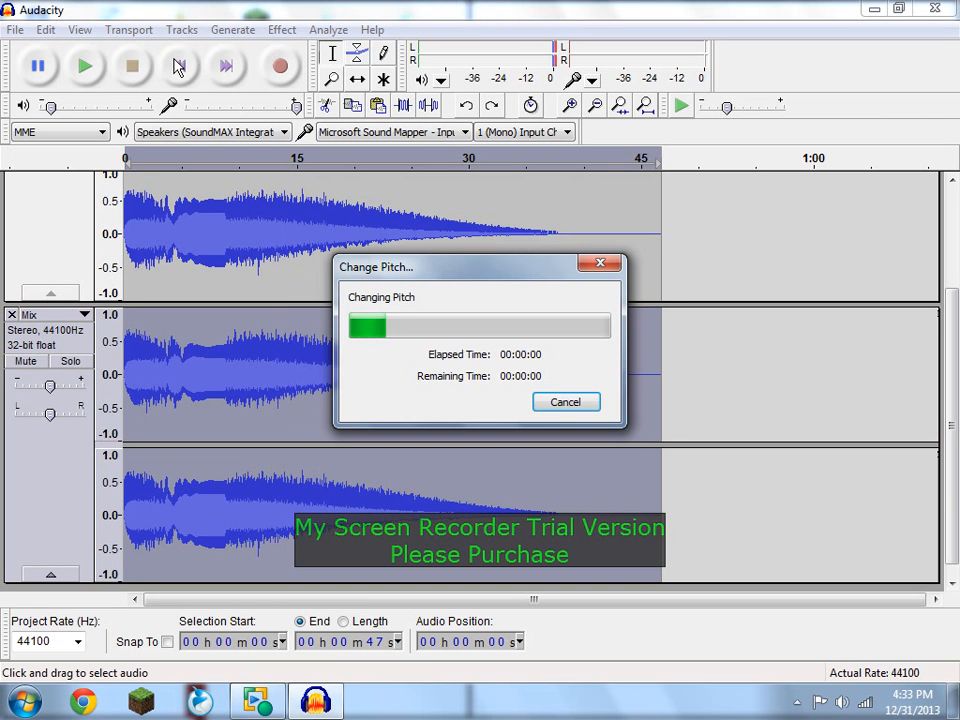
Listen to the opening seconds of the re-pitched layer with the original, stop playback, and undo the second pitch change.
left_click(98, 68)
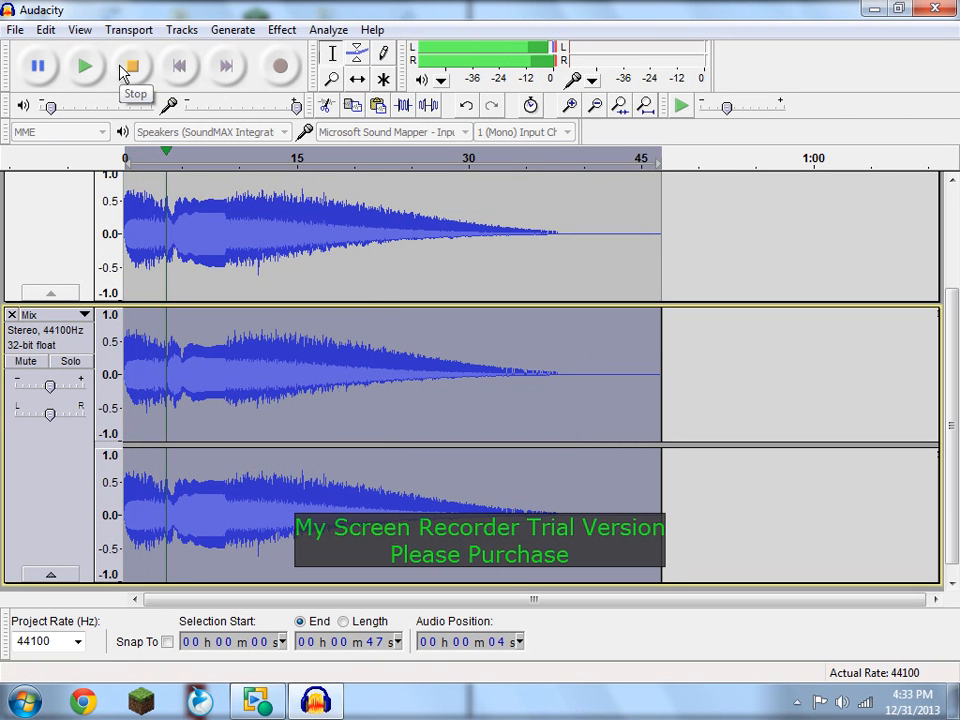
left_click(140, 70)
left_click(45, 30)
left_click(98, 52)
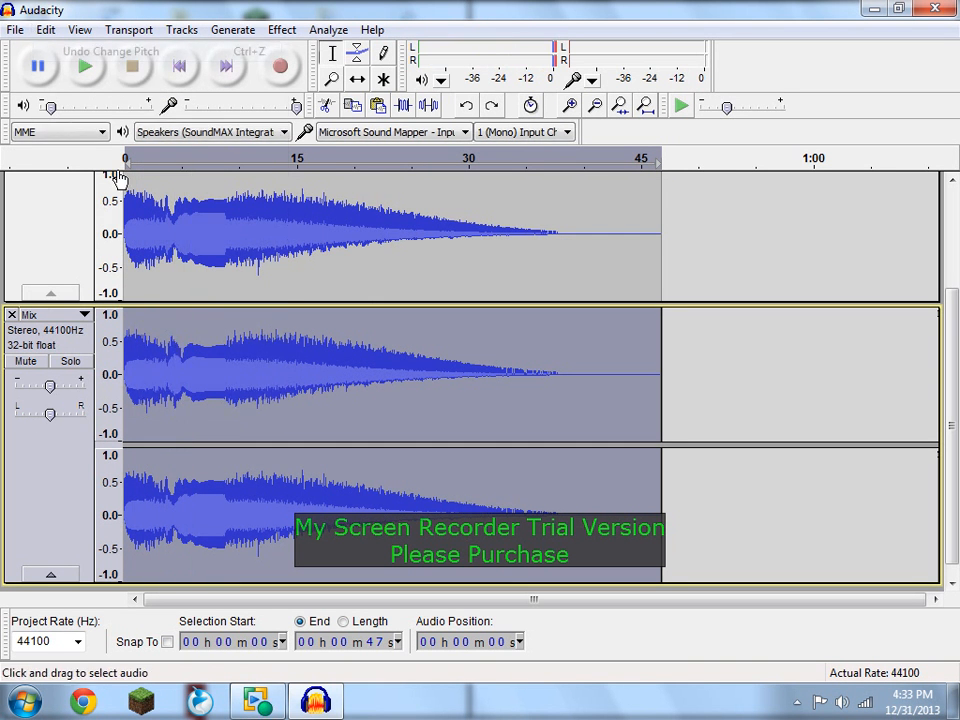
Delete the duplicate track and select the whole remaining stereo mix track.
left_click(11, 316)
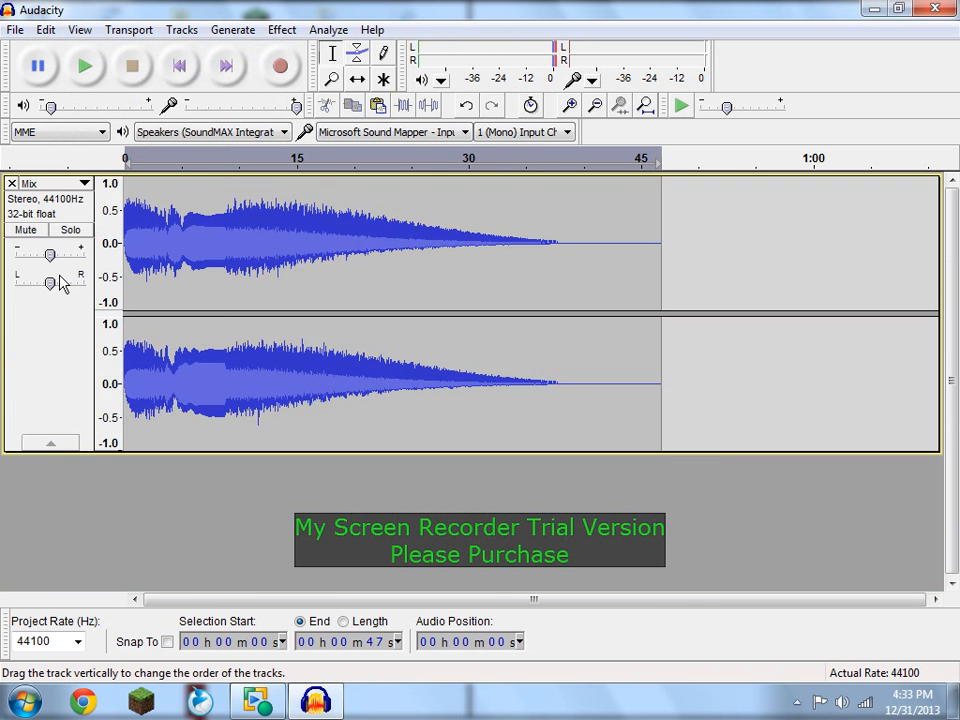
left_click(60, 283)
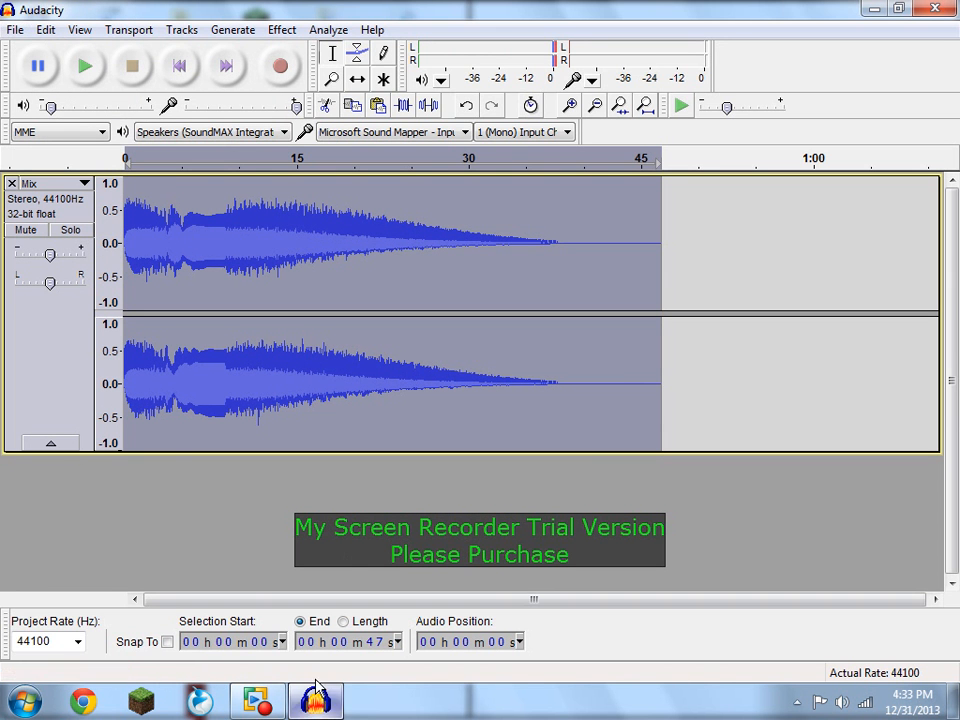
left_click(262, 714)
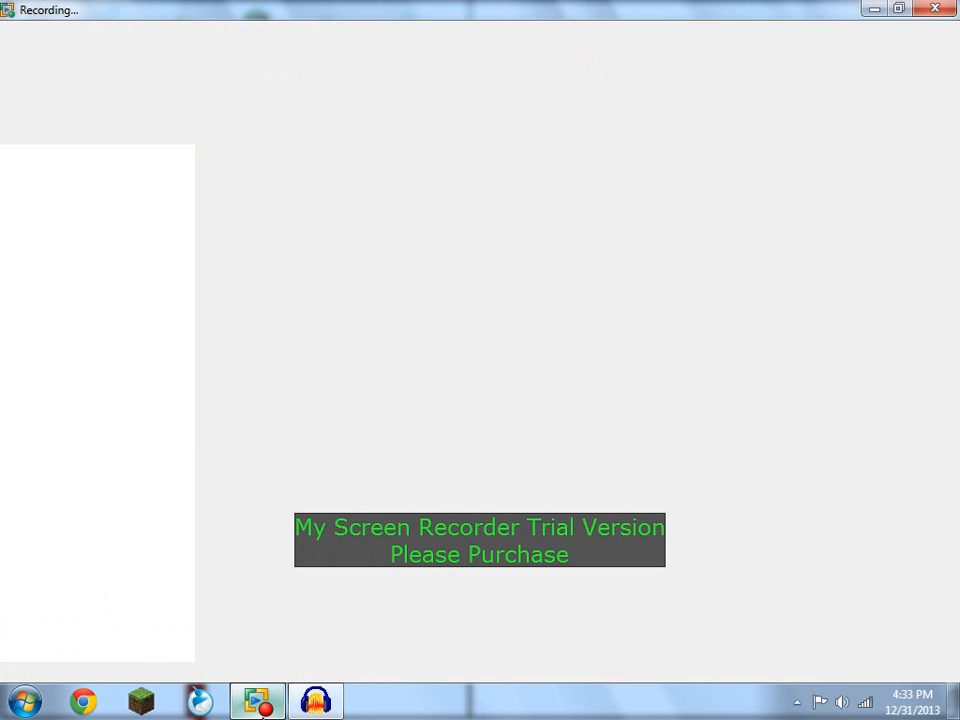